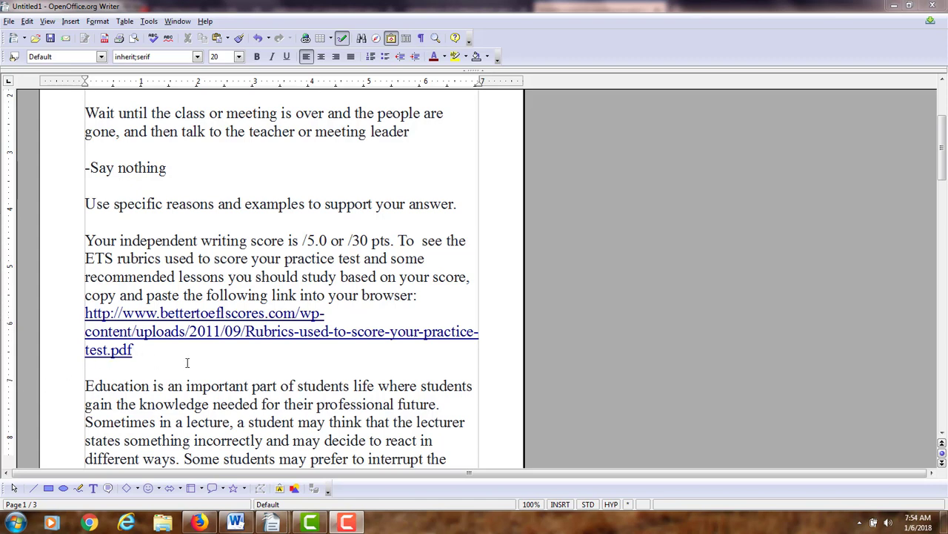
Step: Check the word count of the essay, selected from "Education is an important part" through "flow of the lecture."
left_click_drag(134, 351, 479, 353)
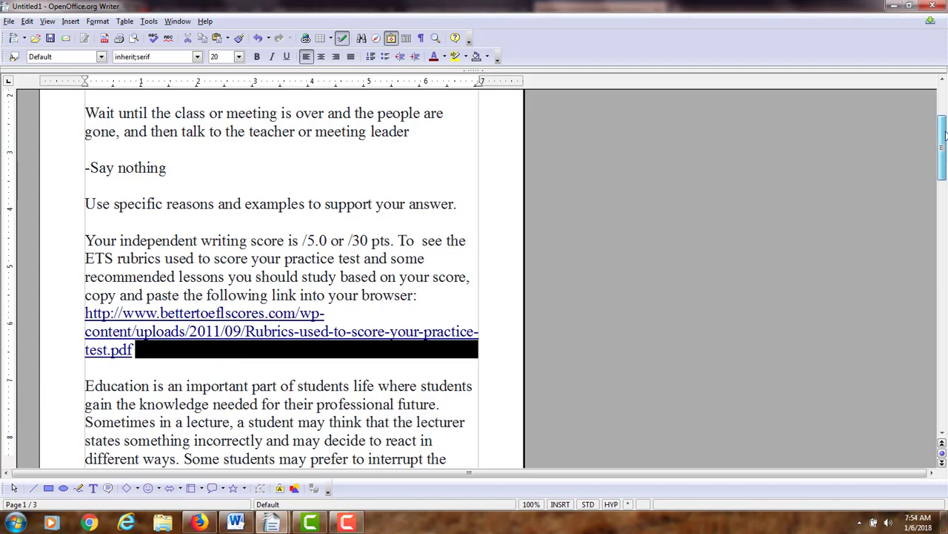
left_click_drag(945, 148, 947, 174)
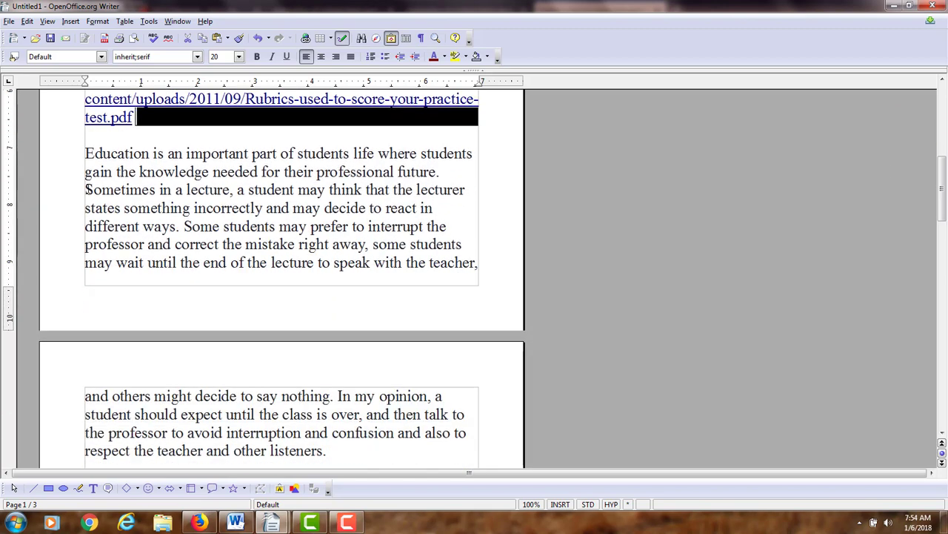
left_click_drag(85, 154, 504, 259)
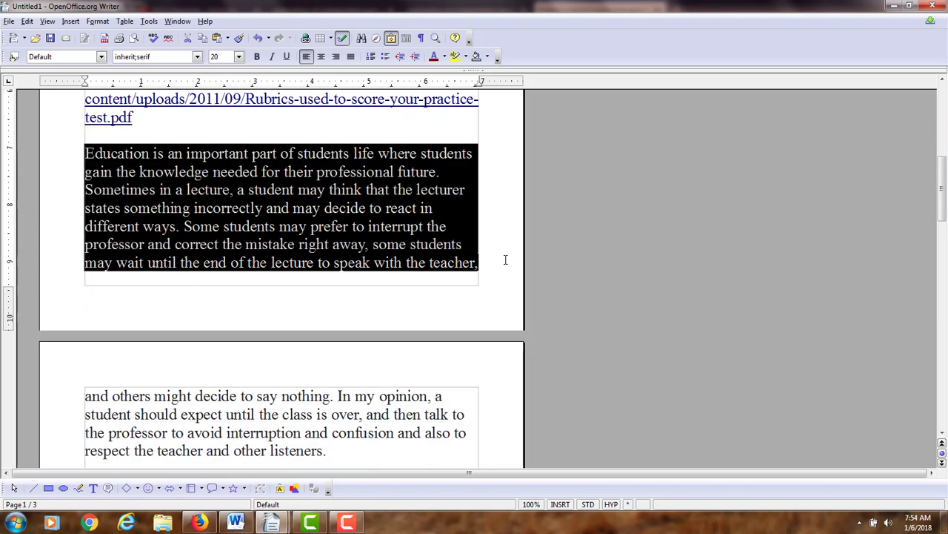
left_click_drag(942, 191, 945, 343)
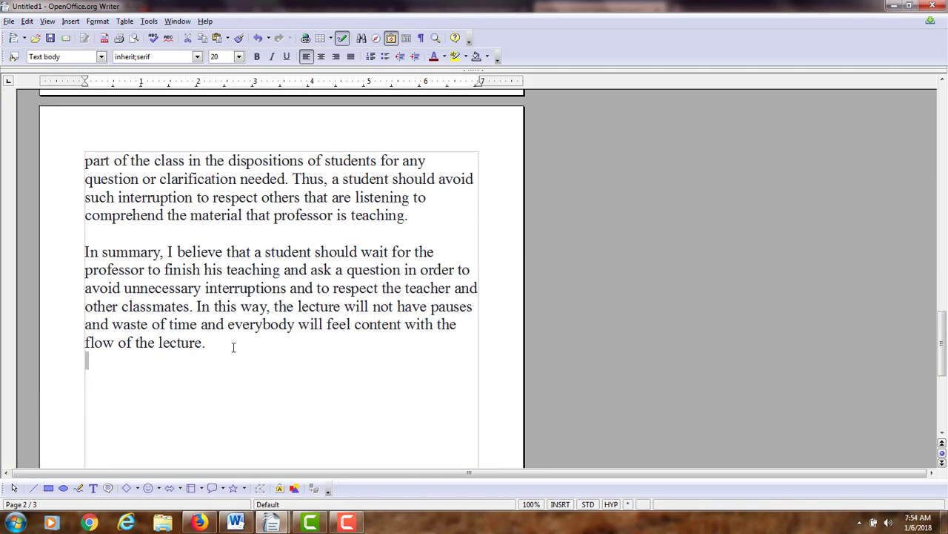
key("ctrl+a")
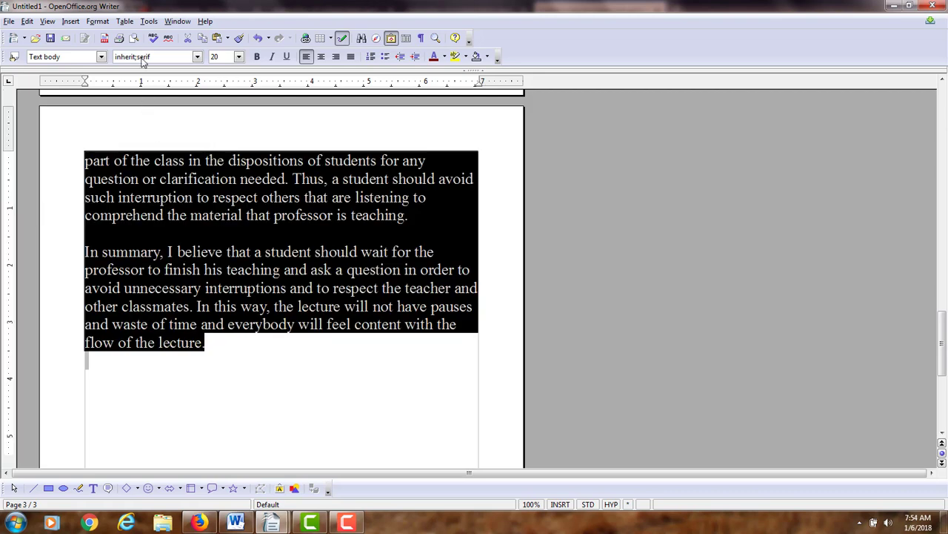
left_click(149, 21)
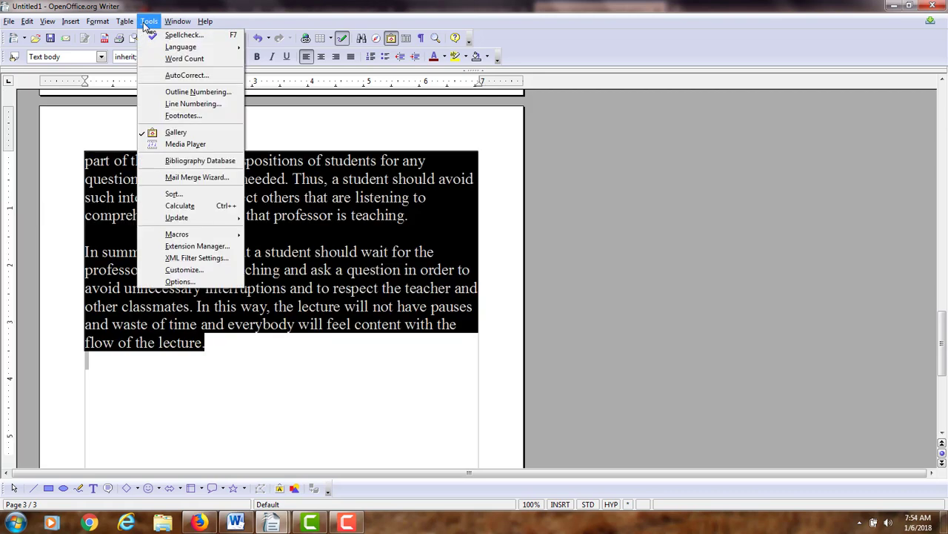
left_click(165, 60)
left_click(337, 300)
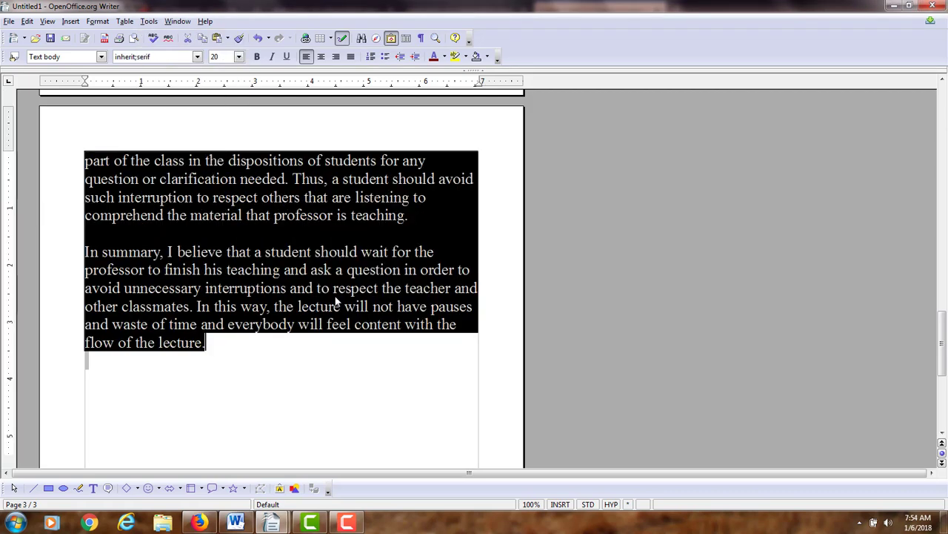
left_click(277, 362)
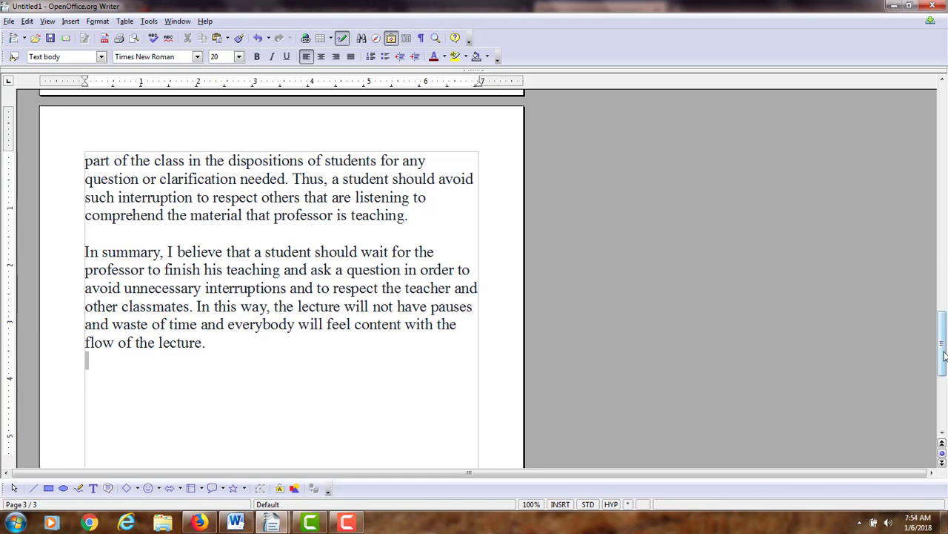
Step: Consult the scoring rubric PDF in Firefox and return to the Untitled1 document in Writer
left_click_drag(940, 353, 912, 172)
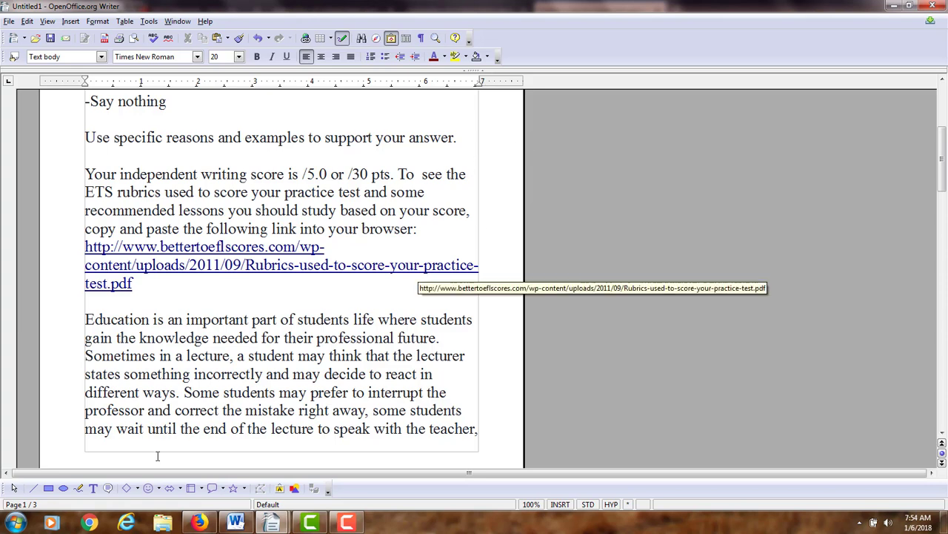
left_click(198, 523)
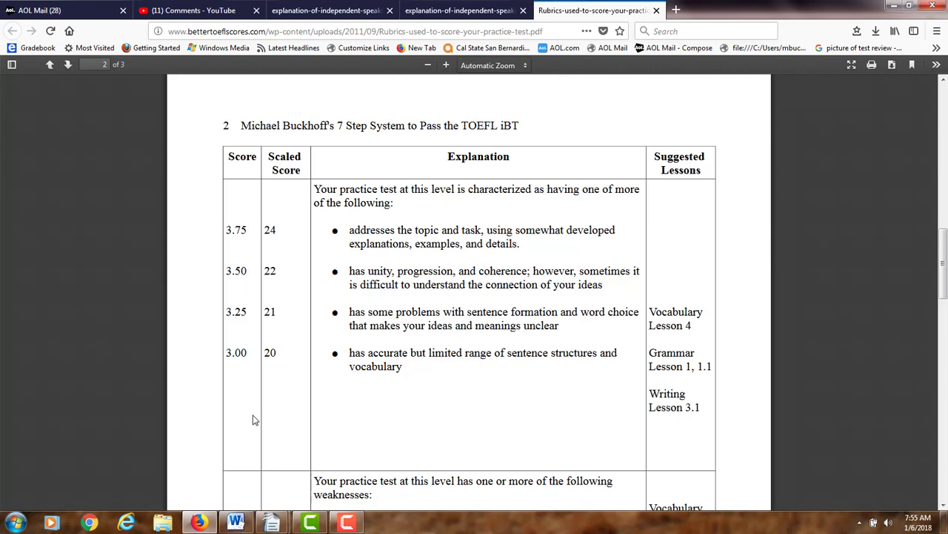
mouse_move(271, 524)
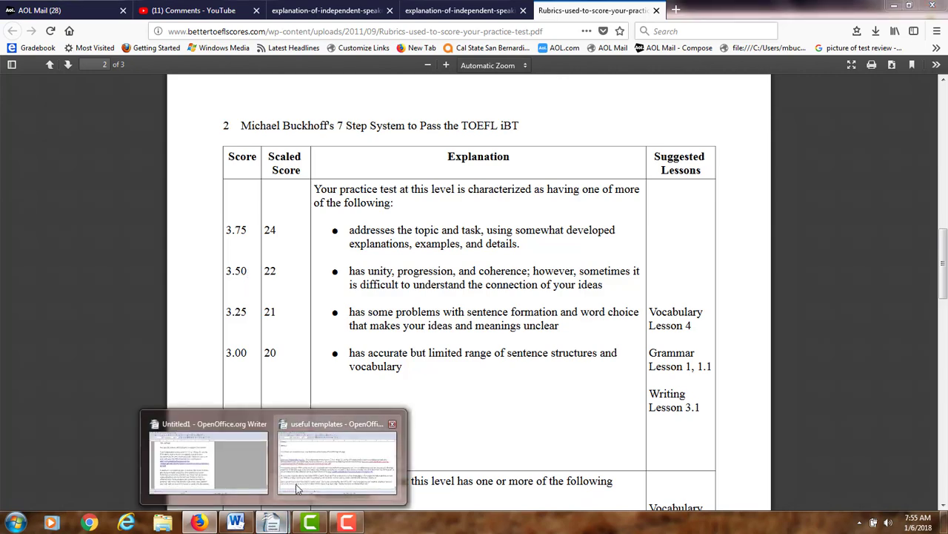
left_click(244, 469)
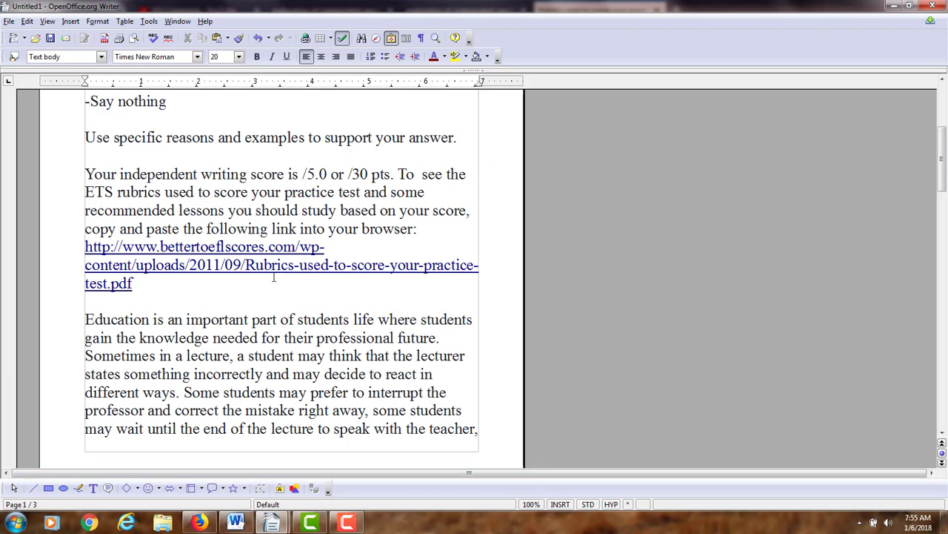
Step: Fill in the independent writing score as 3.5/5.0 and 22/30 pts in the score sentence
left_click(304, 172)
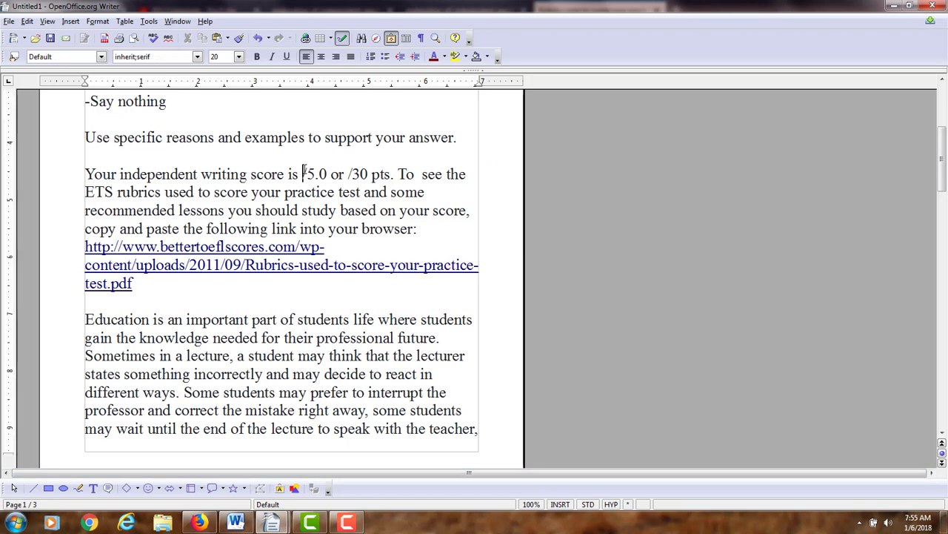
type("3.5")
key("Right")
key("Right")
key("Right")
key("Right")
key("Right")
key("Right")
key("Right")
key("Right")
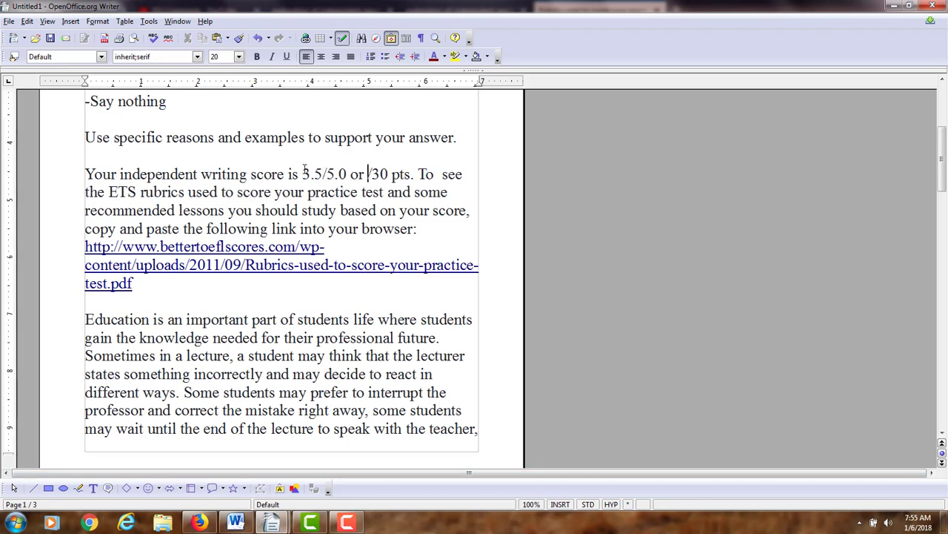
type("22")
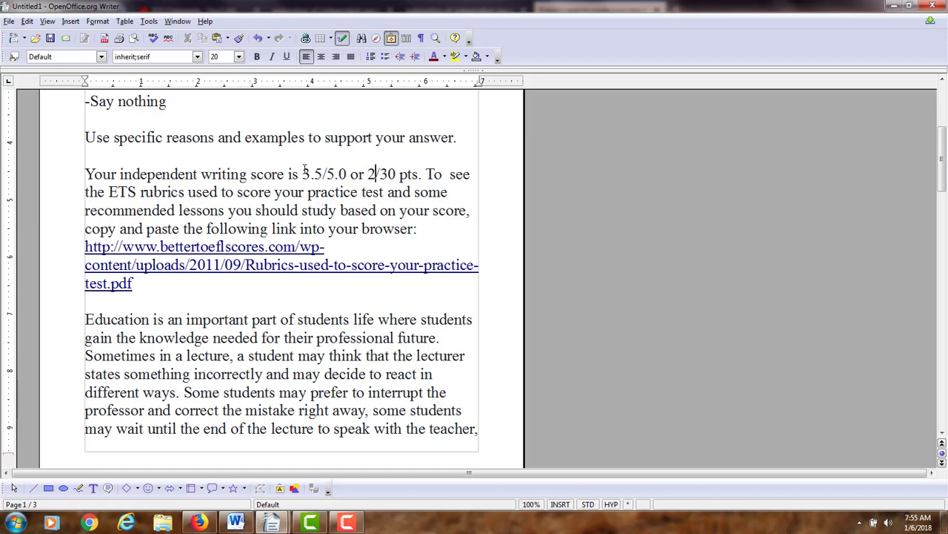
left_click(195, 298)
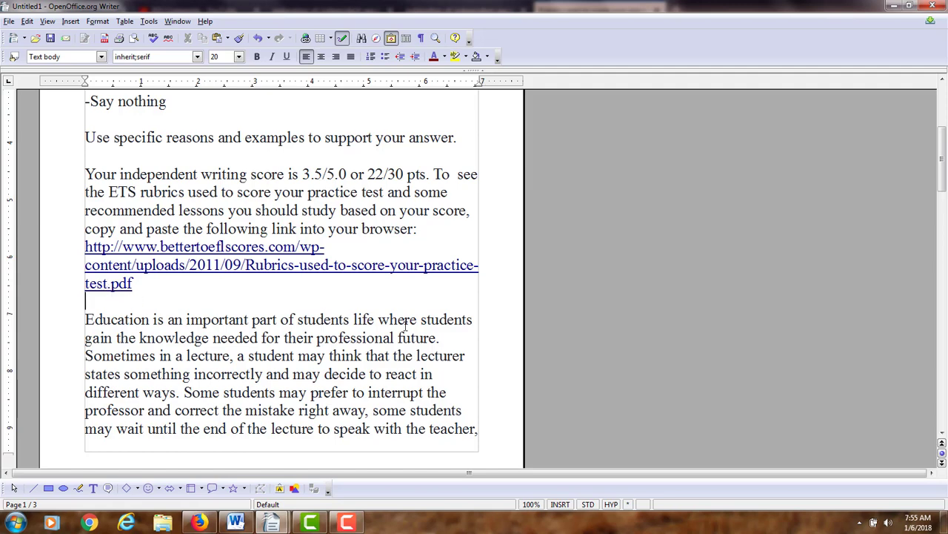
Step: Insert blank lines before the paragraph starting "Education is an important part" so the essay starts on page 2
left_click_drag(942, 151, 945, 174)
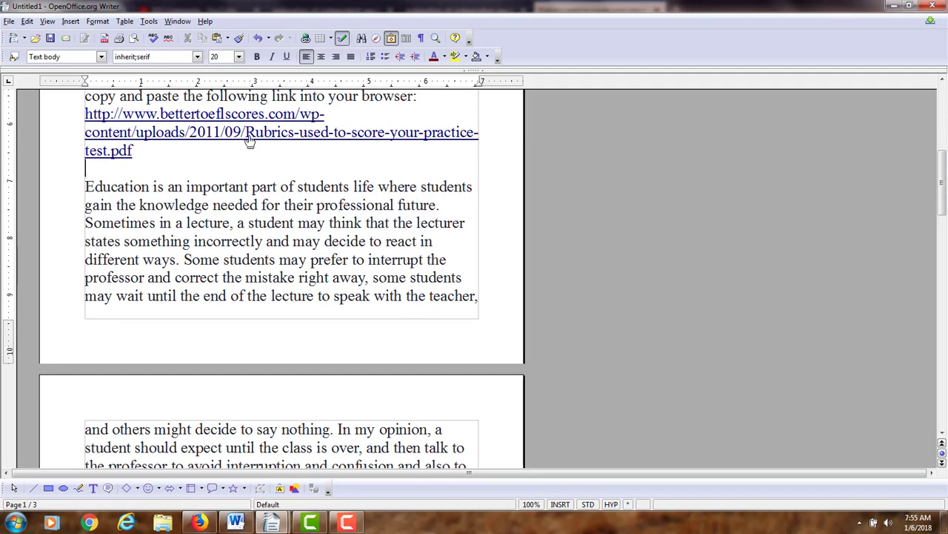
left_click(85, 187)
key("Return")
key("Return")
key("Return")
key("Return")
key("Return")
key("Return")
key("Return")
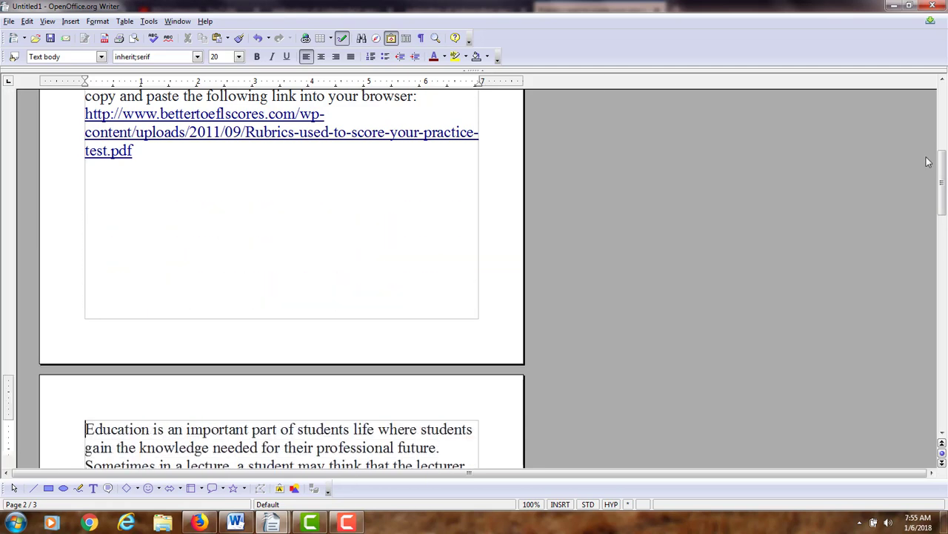
Step: Review the writing prompt on page 1 and return to the beginning of the essay on page 2
mouse_move(941, 163)
left_mouse_down()
mouse_move(945, 208)
mouse_move(945, 102)
mouse_move(944, 127)
left_mouse_up()
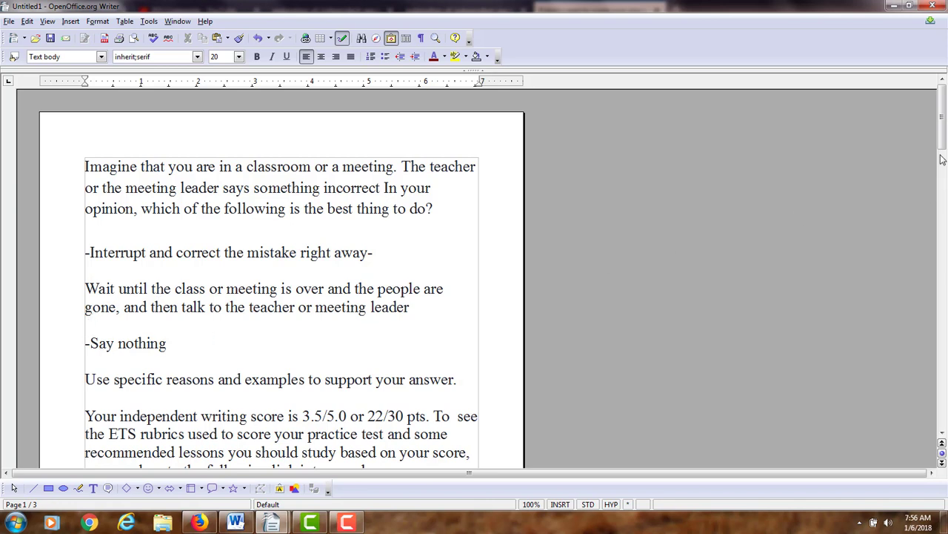
left_click_drag(940, 138, 943, 244)
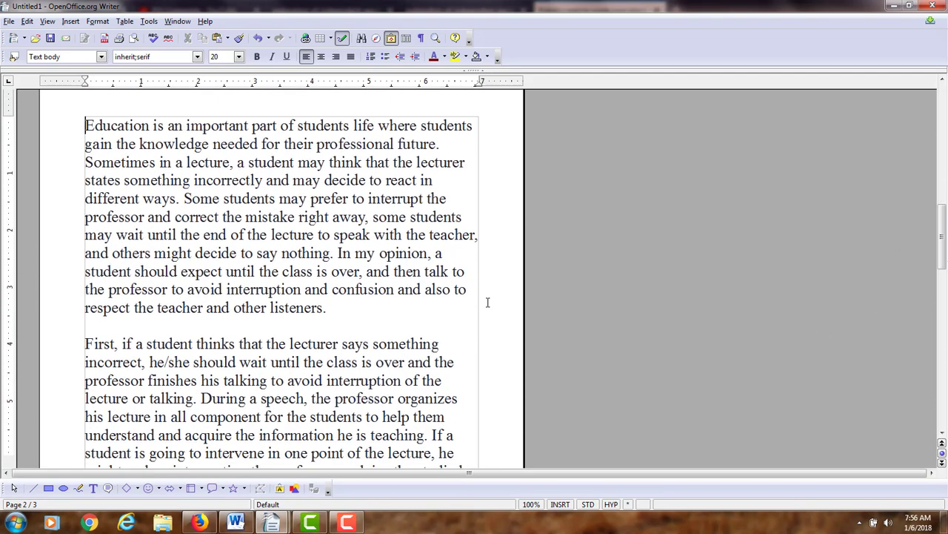
left_click(84, 126)
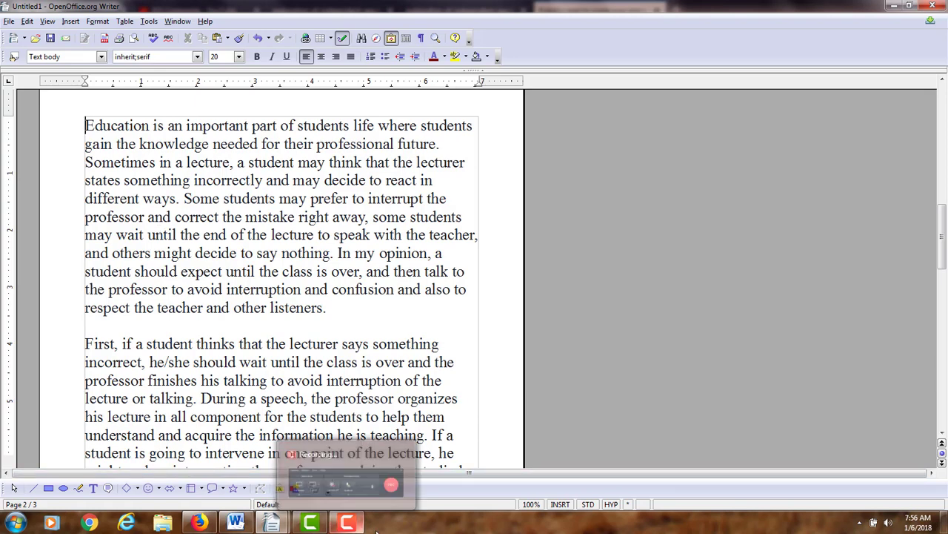
left_click(347, 523)
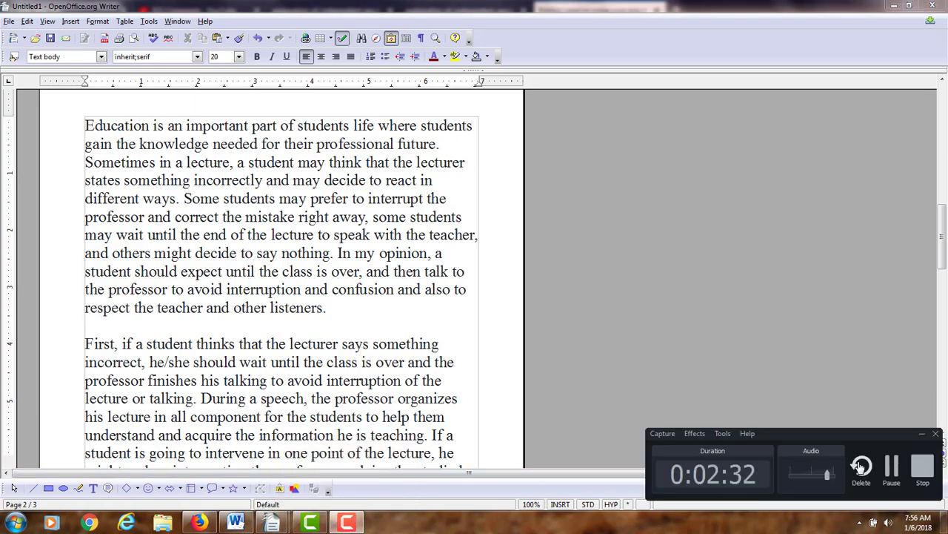
left_click(922, 433)
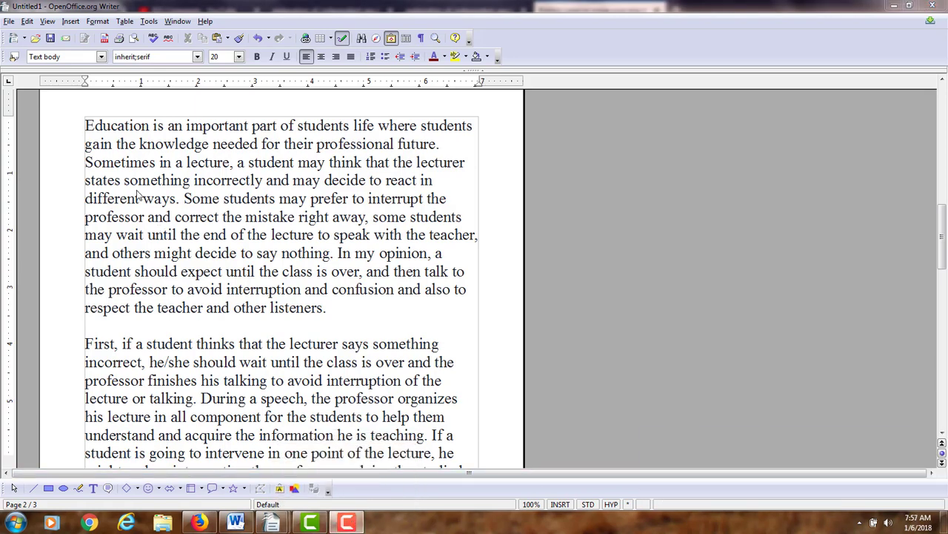
left_click(80, 125)
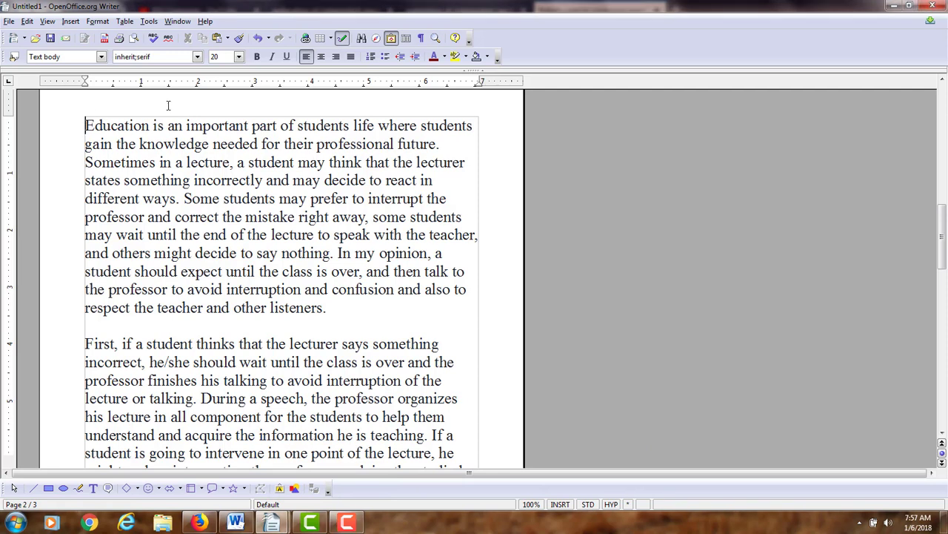
Step: Correct "students life" to "students' lives" in the essay's first sentence
left_click(350, 125)
type("'")
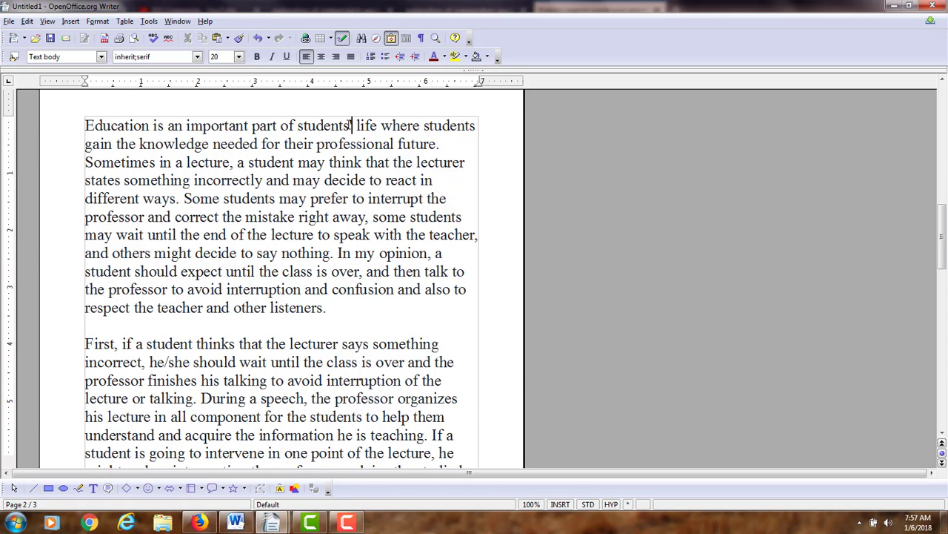
key("Right")
key("Right")
key("Right")
key("Right")
key("Right")
key("BackSpace")
key("BackSpace")
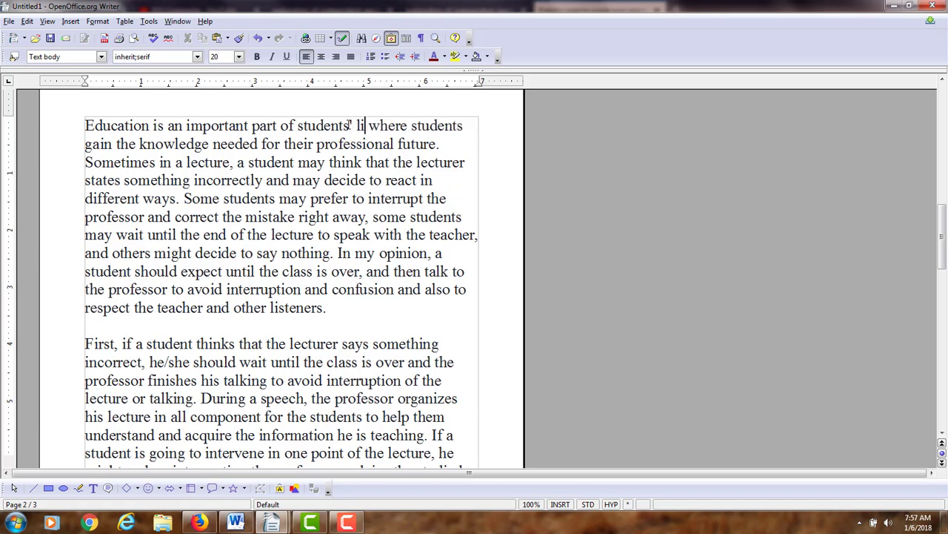
type("ves")
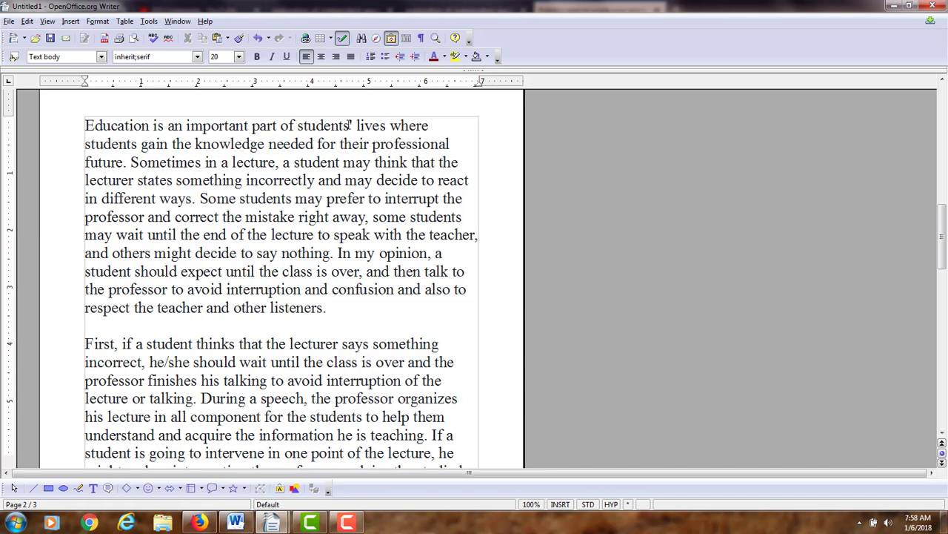
Step: In the essay's first sentence, replace "where" with "in which" and make "future" plural as "futures"
left_click(430, 125)
key("BackSpace")
key("BackSpace")
key("BackSpace")
key("BackSpace")
key("BackSpace")
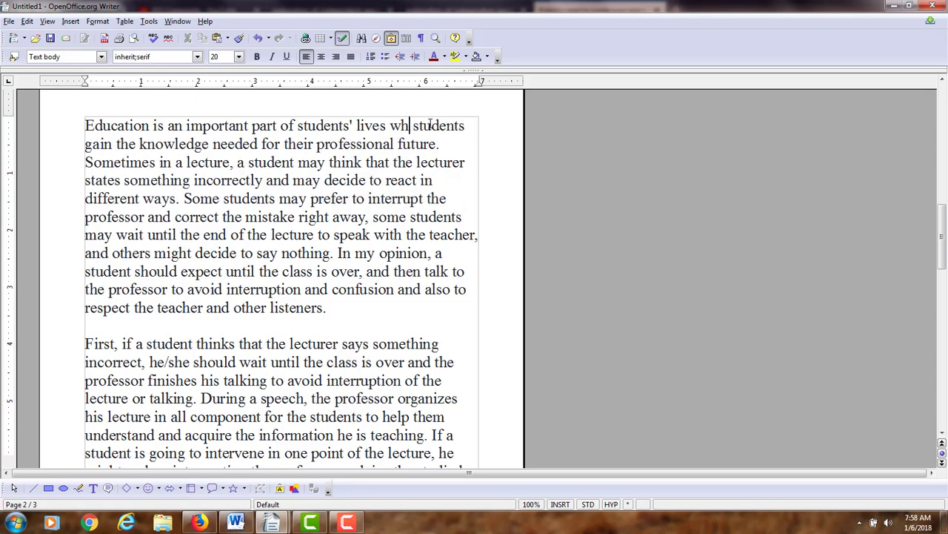
type("in which")
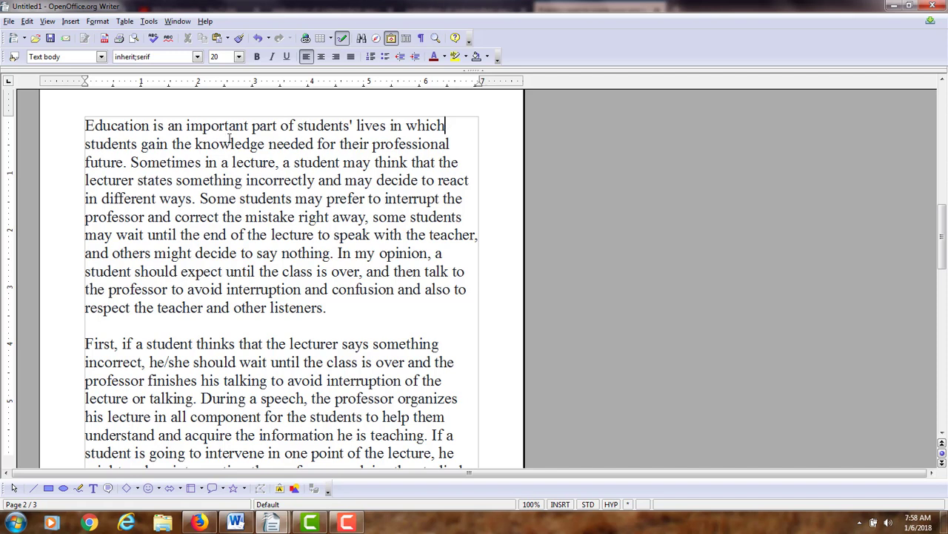
left_click(123, 161)
type("s")
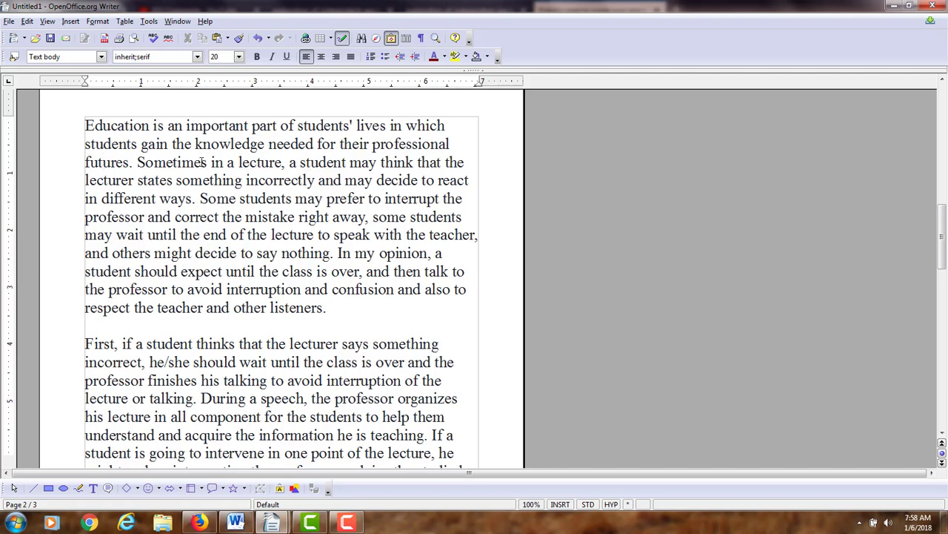
Step: Change "react in different ways" to "react differently" in the essay's second sentence
left_click(103, 199)
key("BackSpace")
key("BackSpace")
key("BackSpace")
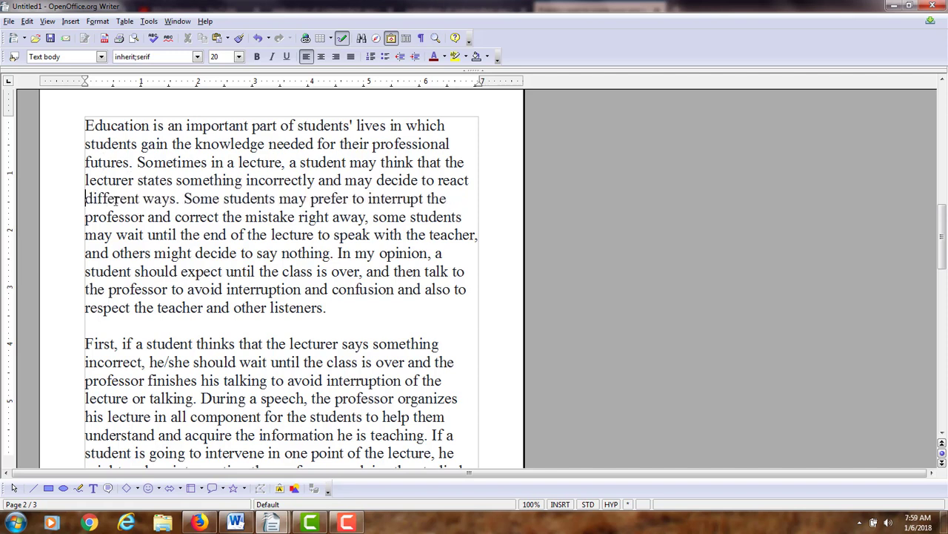
key("Right")
key("Right")
key("Right")
key("Right")
key("Right")
key("Right")
key("Right")
key("Right")
key("Right")
type("ly")
key("Right")
key("Right")
key("Right")
key("Right")
key("Right")
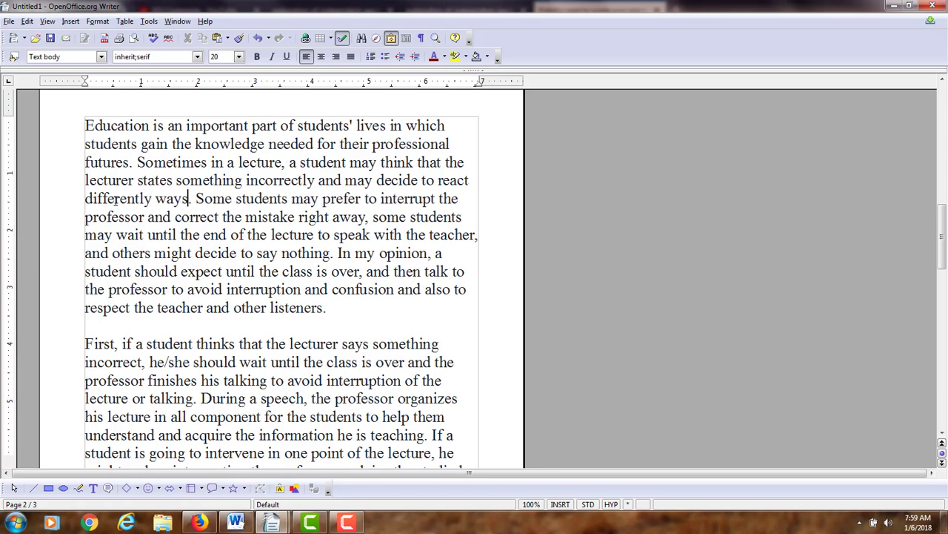
key("BackSpace")
key("BackSpace")
key("BackSpace")
key("BackSpace")
key("BackSpace")
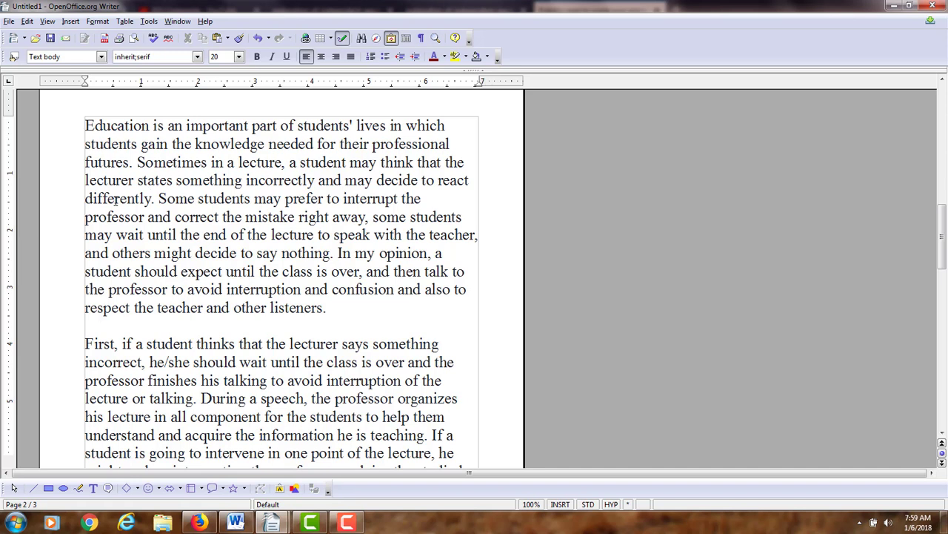
Step: Replace "expect" with "wait" in the thesis sentence phrase "a student should expect until the class is over"
key("Right")
key("Right")
key("Right")
key("Right")
key("Right")
key("Right")
key("Right")
key("Right")
key("Right")
key("Right")
key("Right")
key("Right")
key("Right")
key("Right")
key("Right")
key("Right")
key("Right")
key("Right")
key("Right")
key("Right")
key("Right")
key("Down")
key("Left")
key("Left")
key("Left")
key("Left")
key("Left")
key("Left")
key("Left")
key("Left")
key("Left")
key("Left")
key("Left")
key("Left")
key("Left")
key("Left")
key("Left")
key("Left")
key("Left")
key("Left")
key("Left")
key("Left")
key("Down")
key("BackSpace")
key("BackSpace")
key("BackSpace")
key("BackSpace")
key("BackSpace")
key("BackSpace")
key("BackSpace")
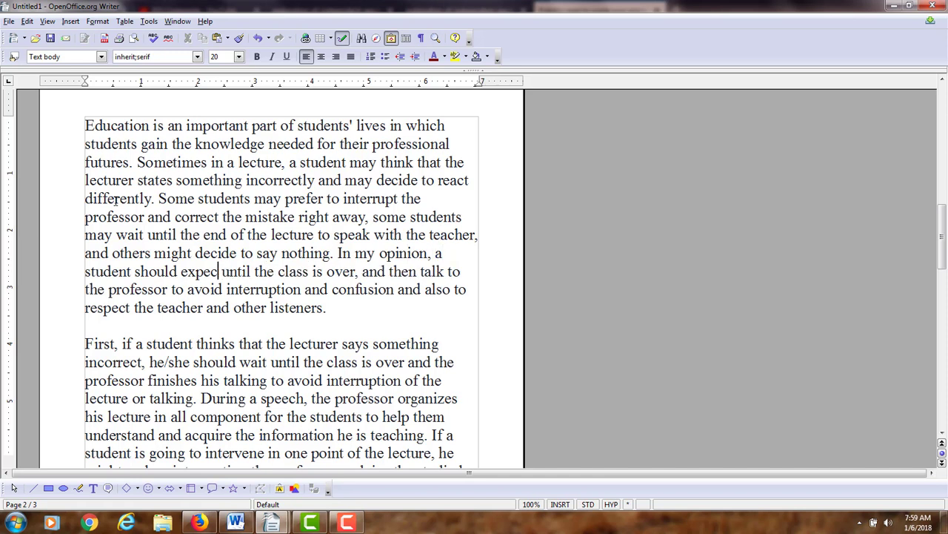
type("wait")
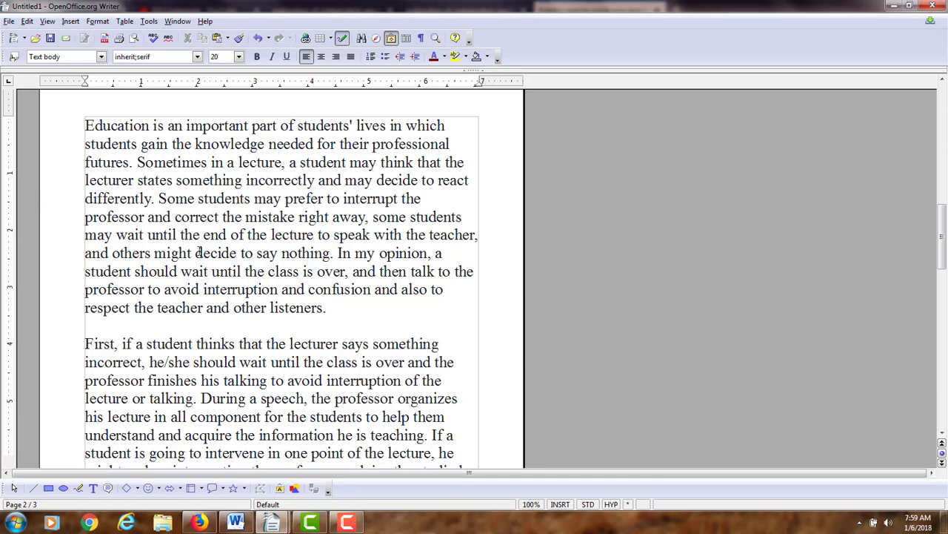
Step: Delete the comma after "until the class is over" in the introduction's thesis sentence
left_click(348, 273)
key("BackSpace")
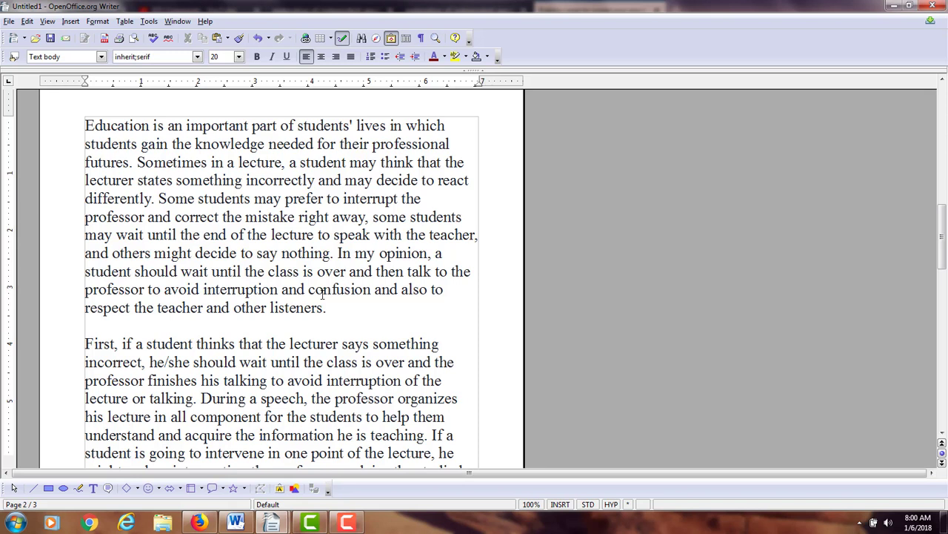
left_click(334, 310)
Step: Insert "until" before "the professor finishes" in the first sentence of the paragraph beginning "First"
left_click_drag(938, 211, 938, 238)
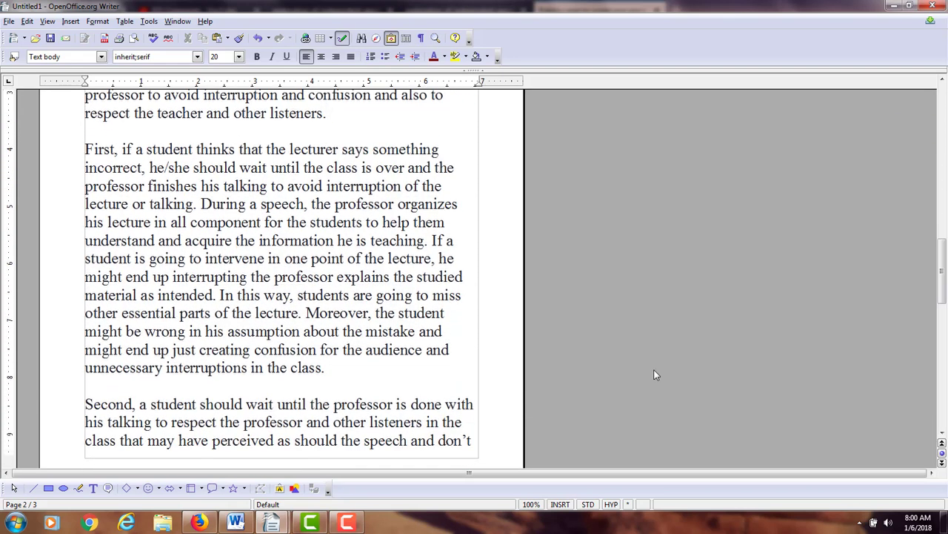
left_click(345, 521)
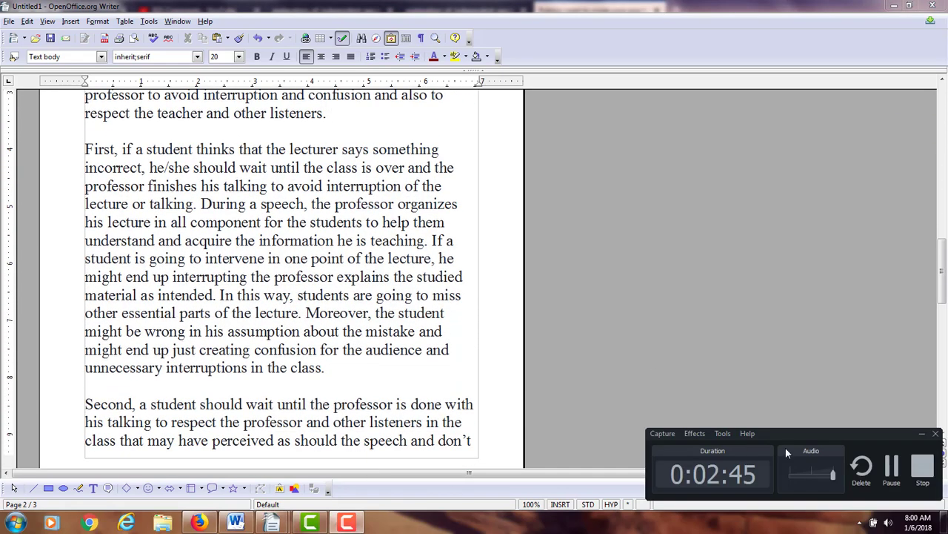
left_click(86, 151)
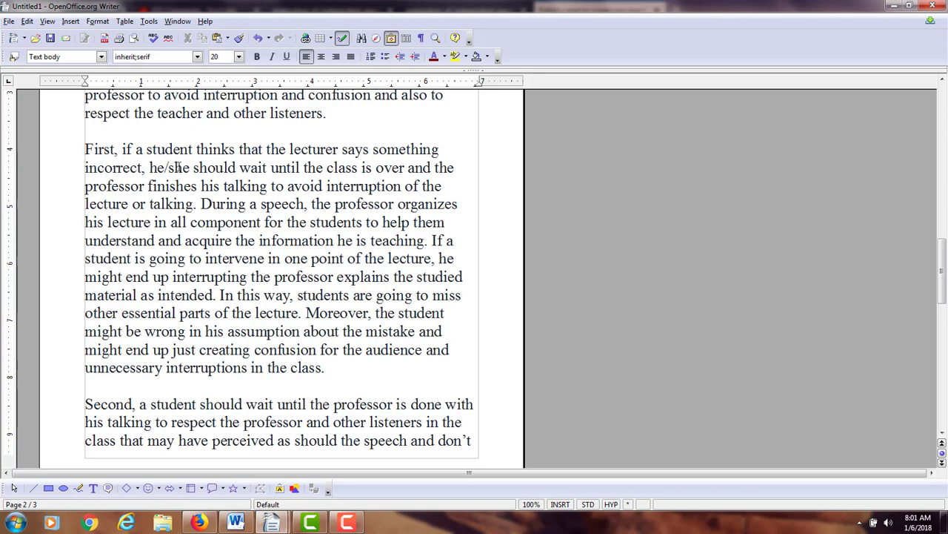
left_click(432, 167)
type("unwil")
key("BackSpace")
key("BackSpace")
key("BackSpace")
type("til")
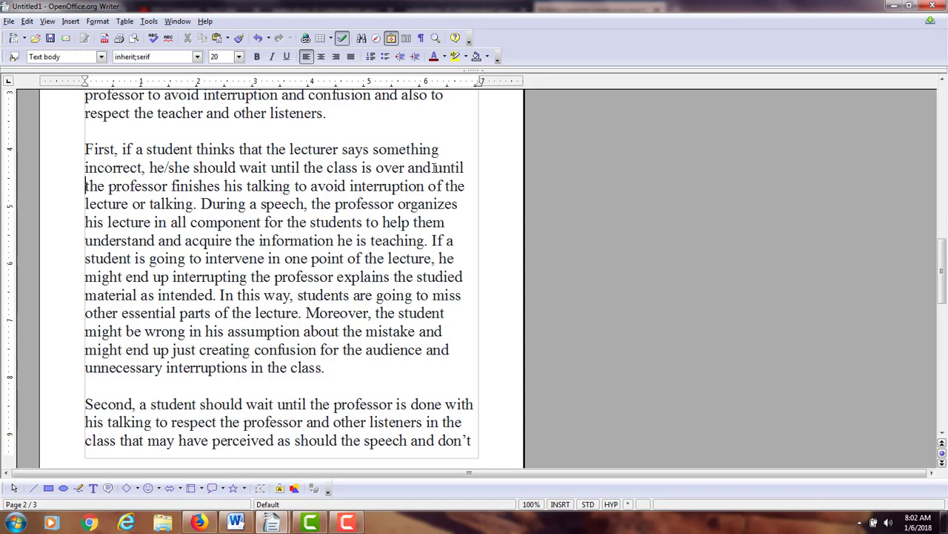
Step: In the first body paragraph, change both occurrences of "talking" to "talk" and make "component" plural as "components"
left_click(289, 186)
key("BackSpace")
key("BackSpace")
key("BackSpace")
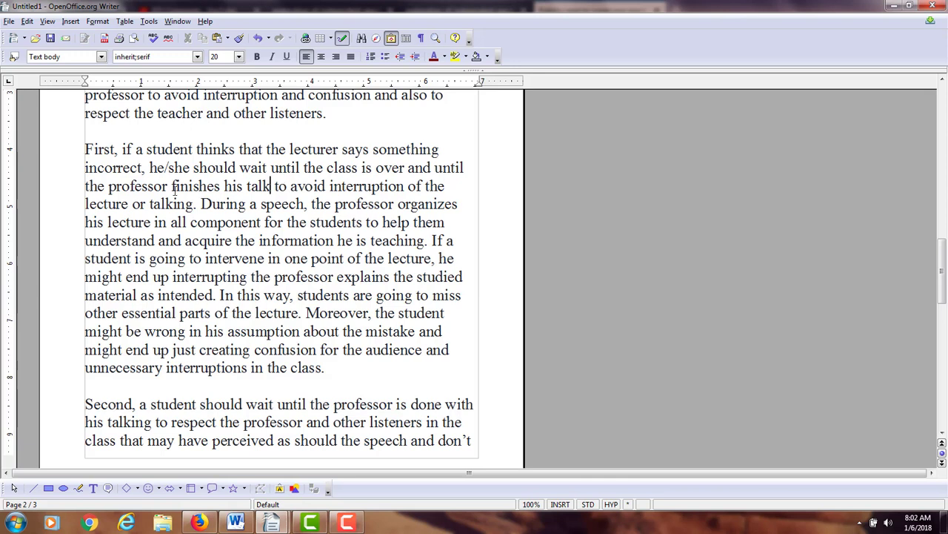
key("BackSpace")
key("BackSpace")
key("BackSpace")
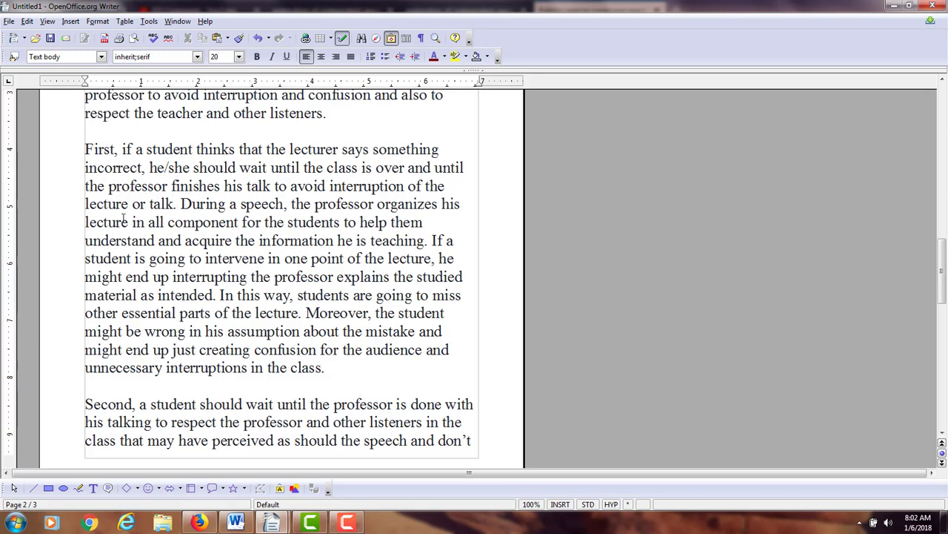
left_click(239, 221)
type("s")
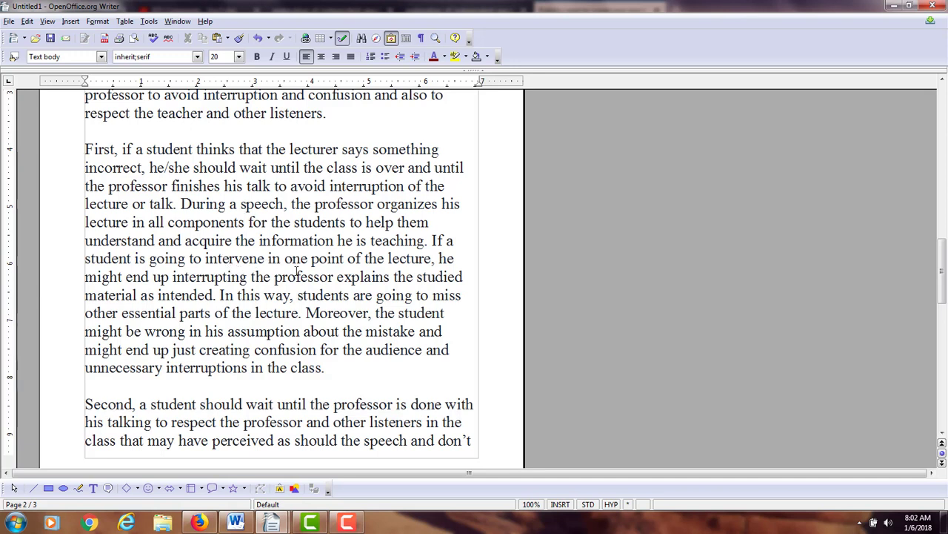
Step: Insert "who is" before "explains the studied material" in the first body paragraph
left_click(337, 276)
type("who ")
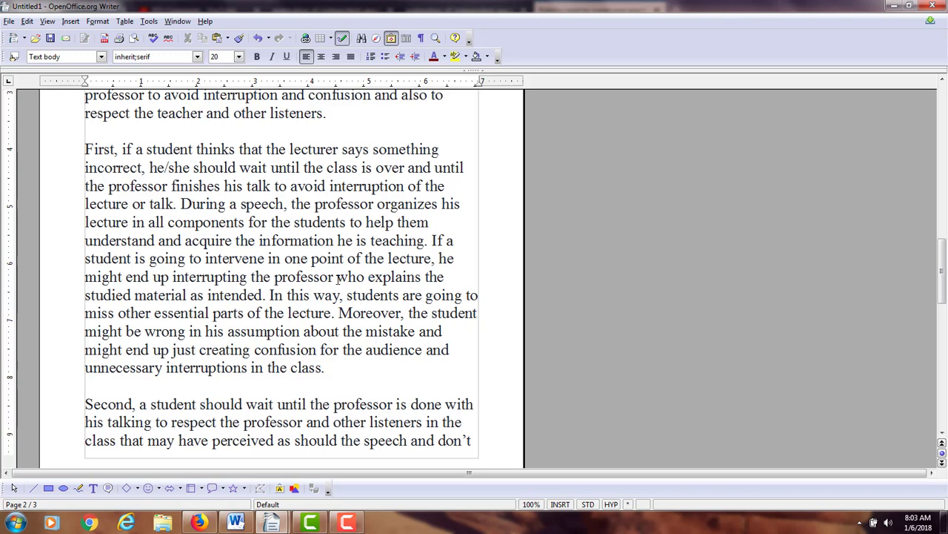
type("is")
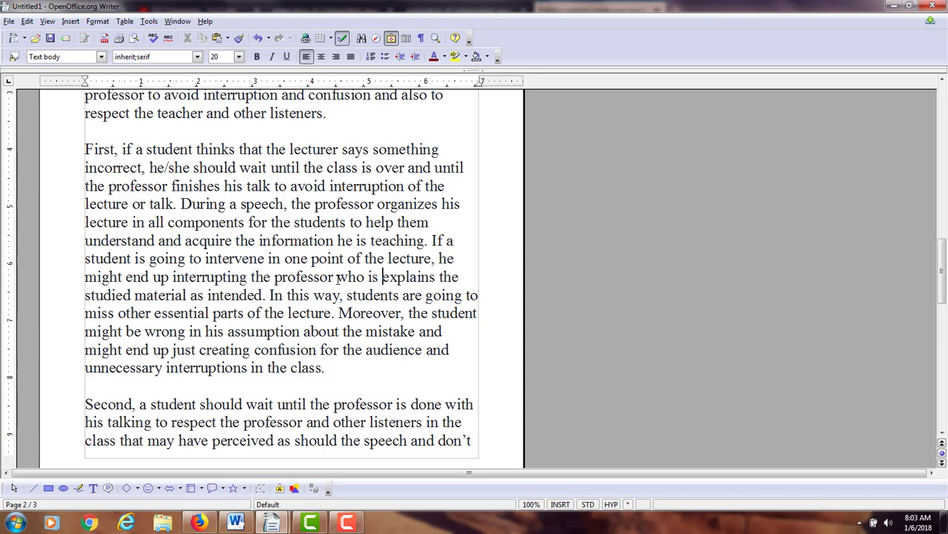
Step: Change "explains" to "explaning" after "the professor who is" in the first body paragraph
key("Right")
key("Right")
key("Right")
key("Right")
key("Right")
key("Right")
key("Right")
key("Right")
key("Right")
key("BackSpace")
type("ng")
key("BackSpace")
key("BackSpace")
left_click(337, 278)
type("a")
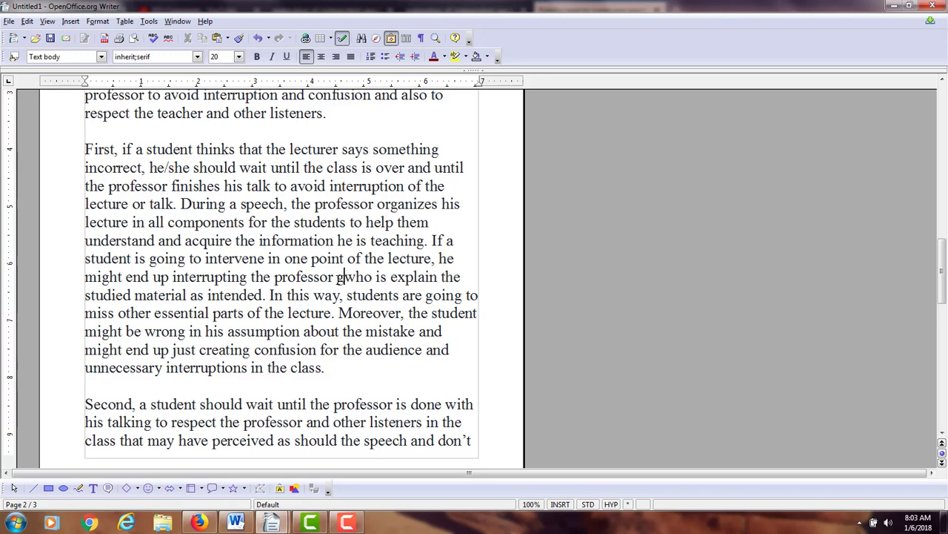
key("BackSpace")
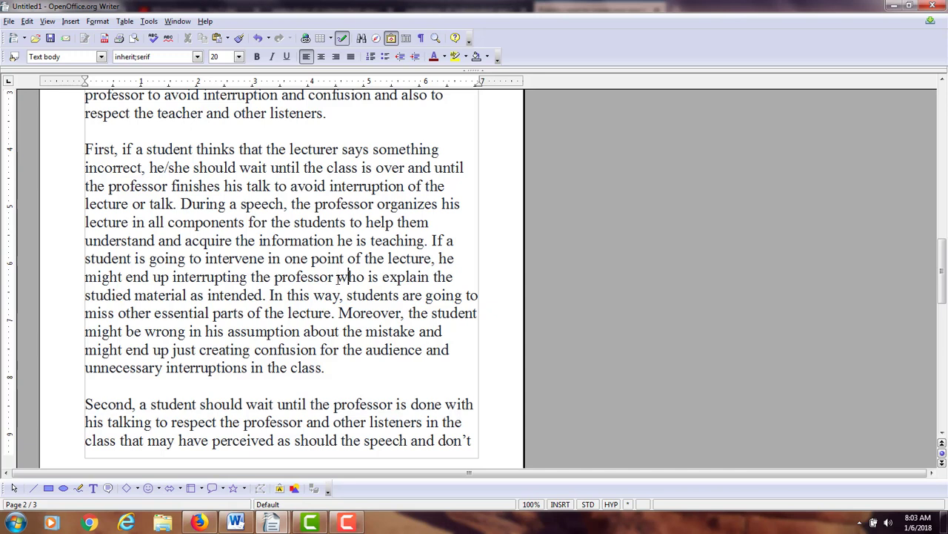
key("Right")
key("Right")
key("Right")
key("Right")
key("Right")
key("Right")
key("Right")
key("Right")
key("Right")
key("Right")
key("Right")
key("Right")
key("Right")
type("g")
type("in")
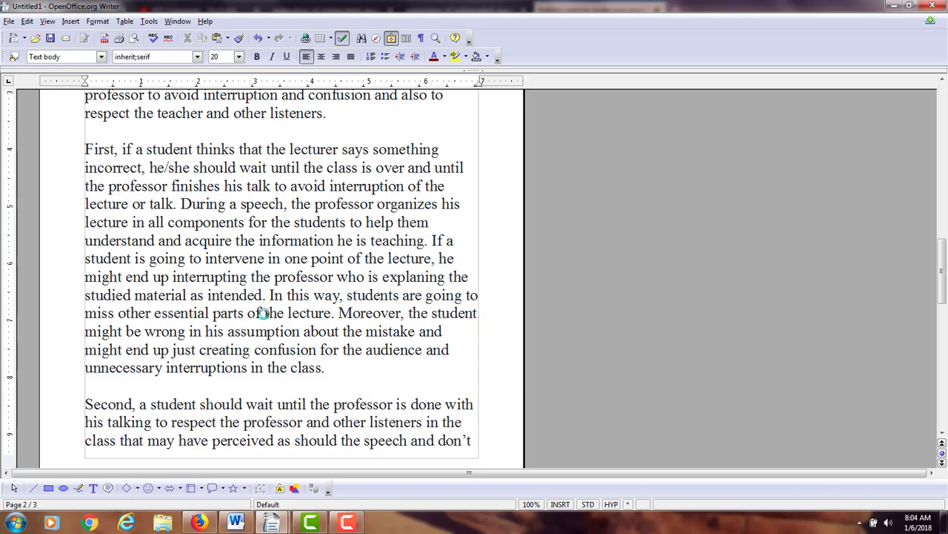
Step: Insert "due to an interruption," after "In this way," in the first body paragraph
left_click(347, 295)
type("tukd")
key("BackSpace")
key("BackSpace")
key("BackSpace")
key("BackSpace")
type("due to ")
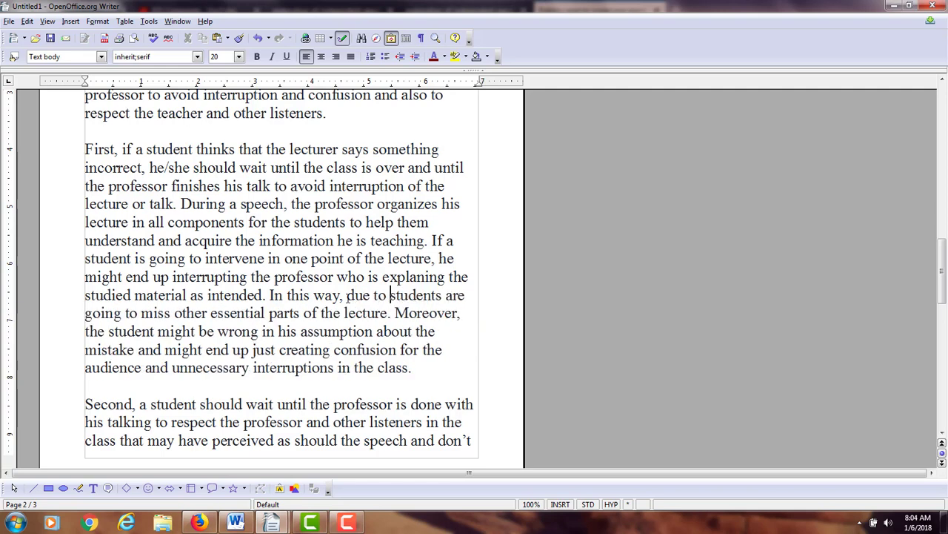
type("an inter")
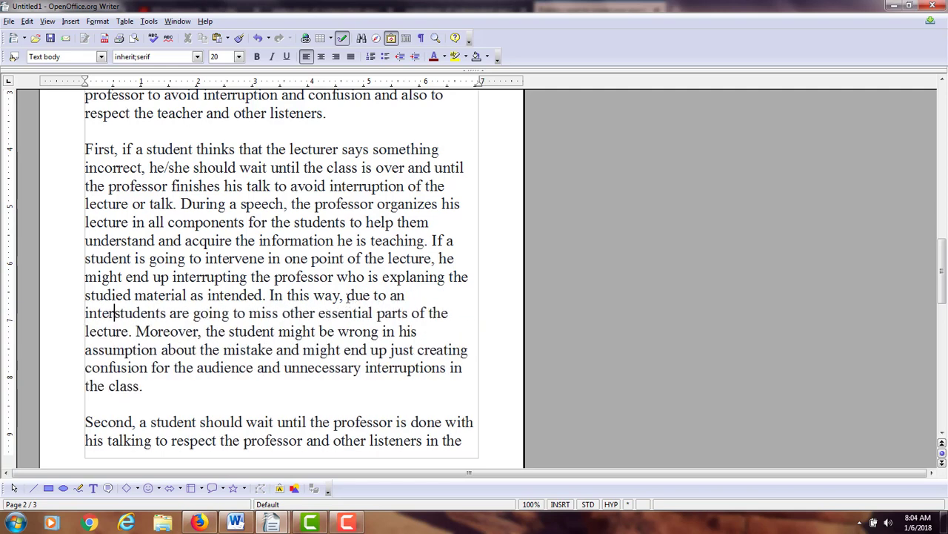
type("ruption")
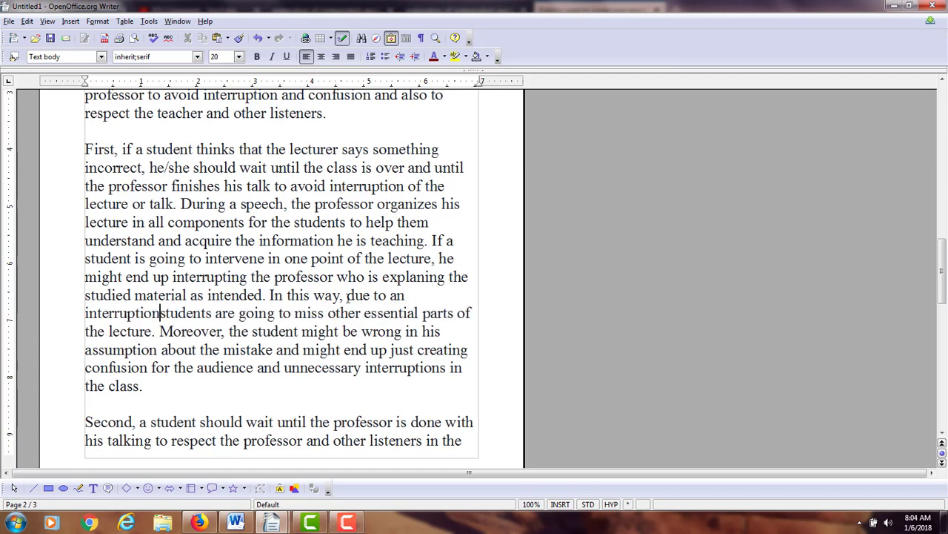
type(",")
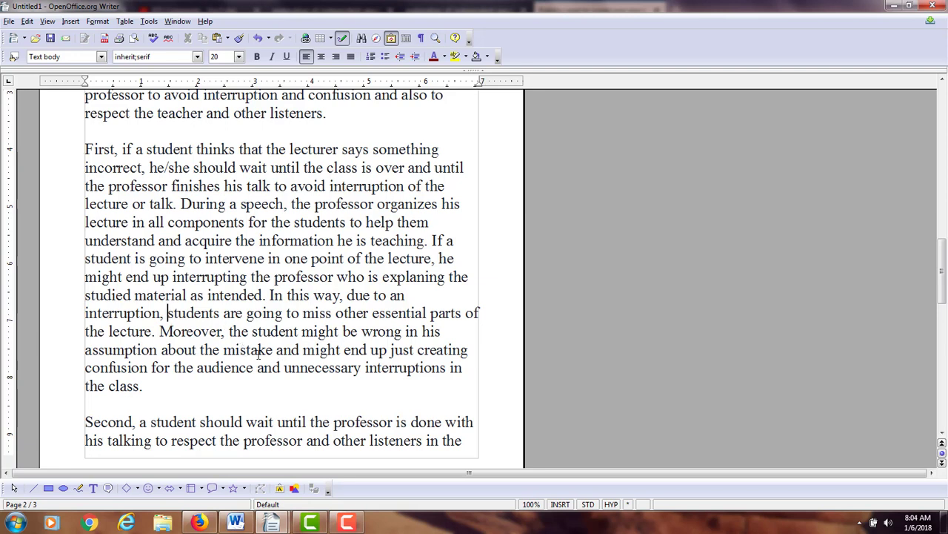
Step: In the first body paragraph's last sentence, insert "more" before "confusion" and delete "for the audience"
left_click(84, 368)
type("more")
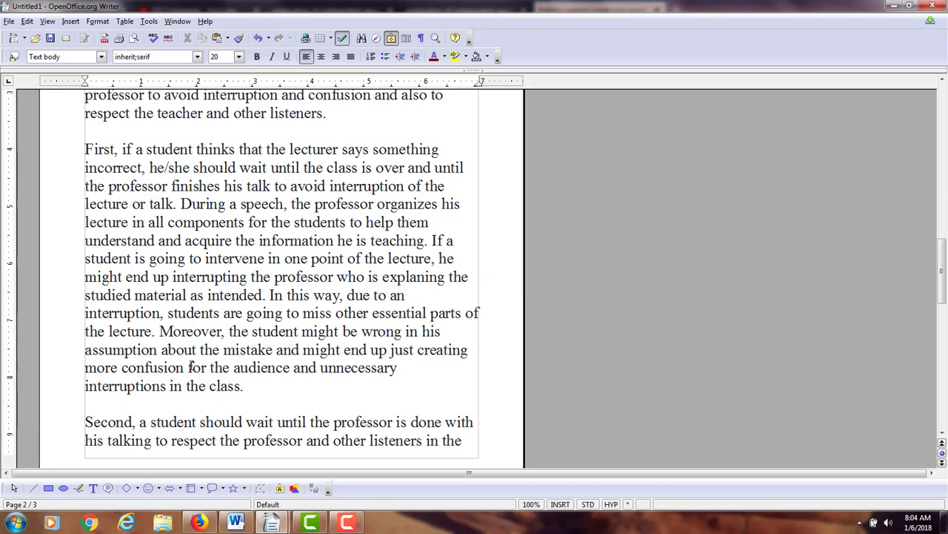
left_click_drag(190, 366, 213, 367)
left_click(229, 367)
left_click_drag(189, 366, 291, 369)
key("Delete")
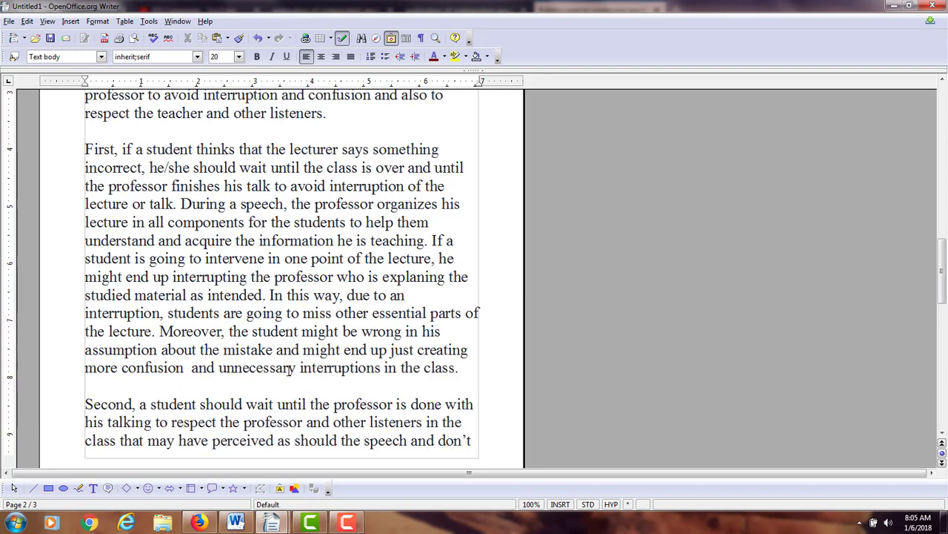
key("Right")
key("BackSpace")
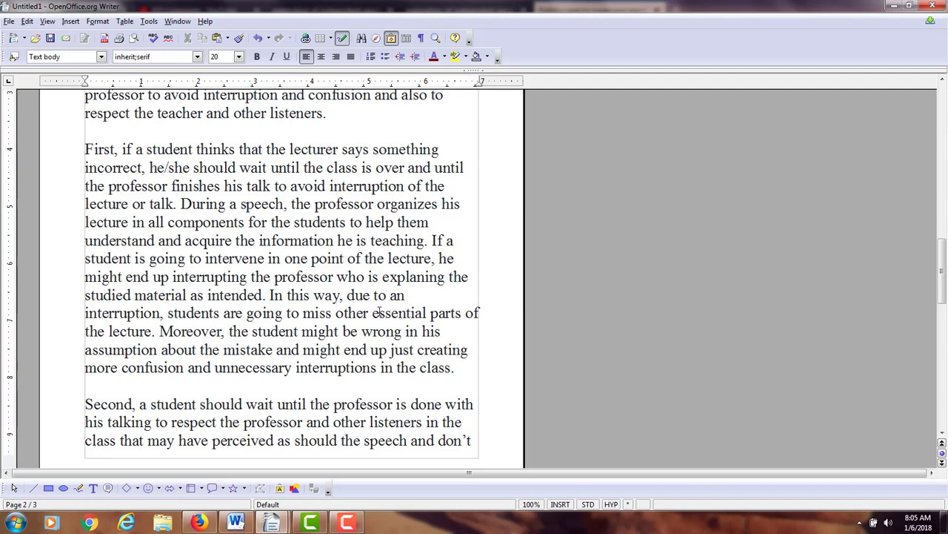
Step: Delete and retype "in" before "the class" at the end of the first body paragraph
left_click(391, 367)
key("BackSpace")
key("BackSpace")
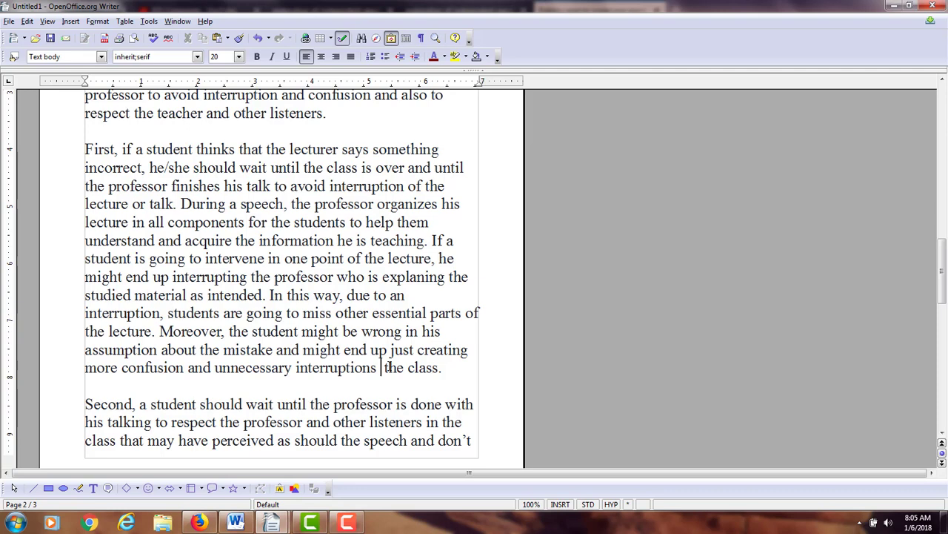
type("in")
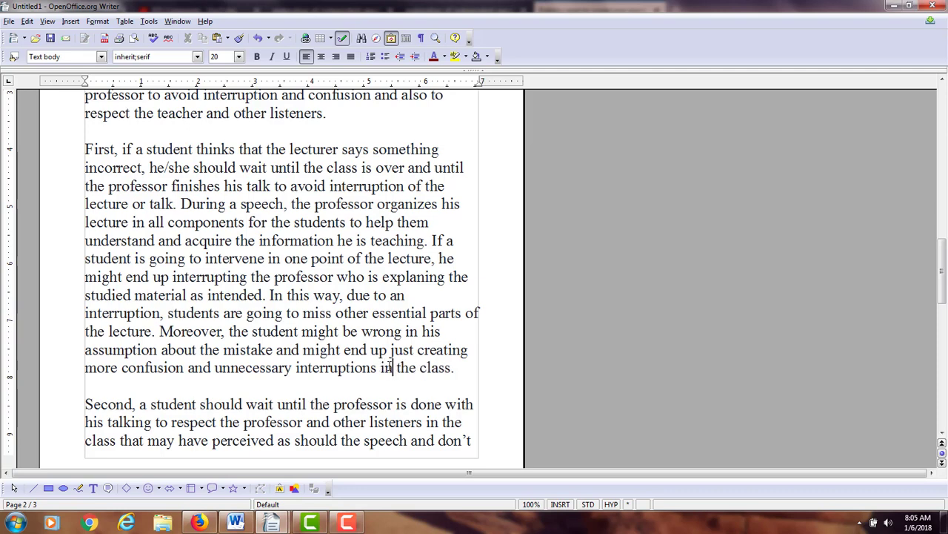
scroll(391, 402, "down", 4)
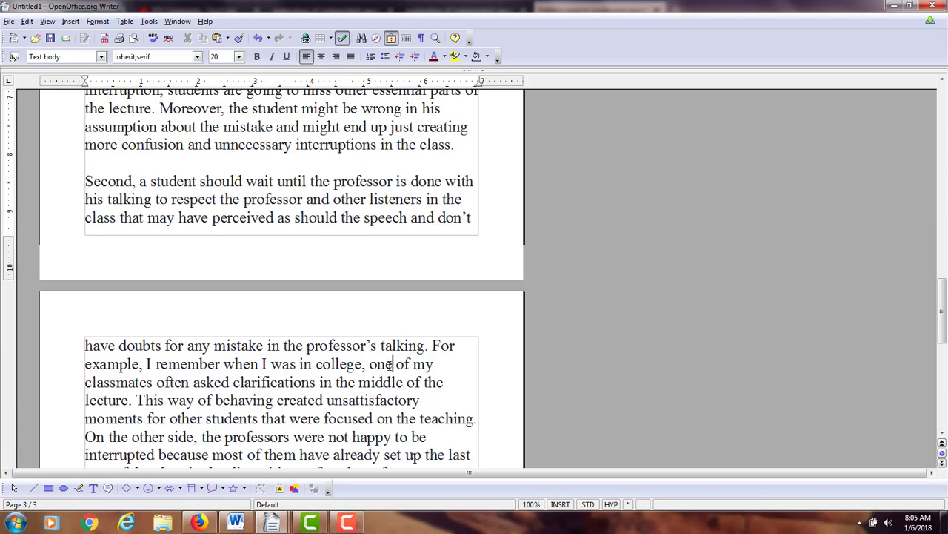
scroll(393, 364, "up", 5)
left_click(387, 172)
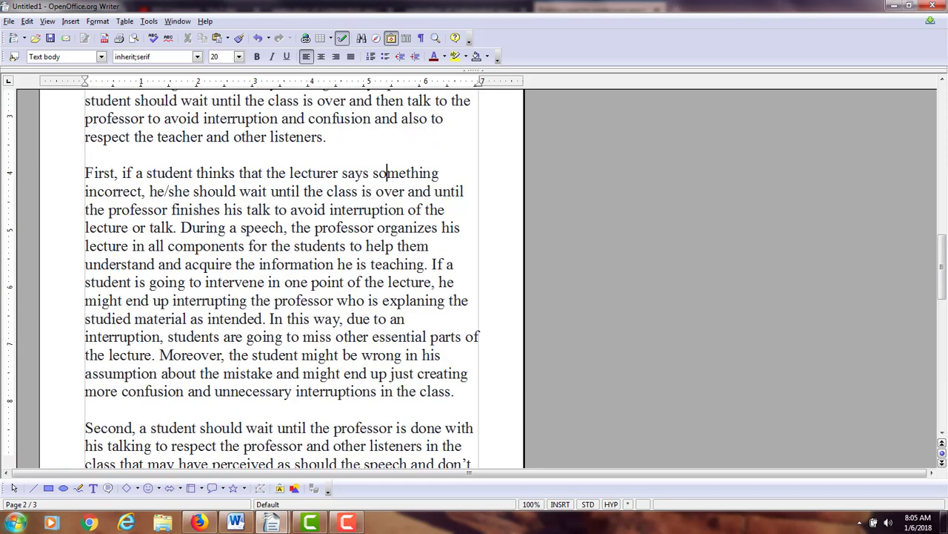
left_click(345, 523)
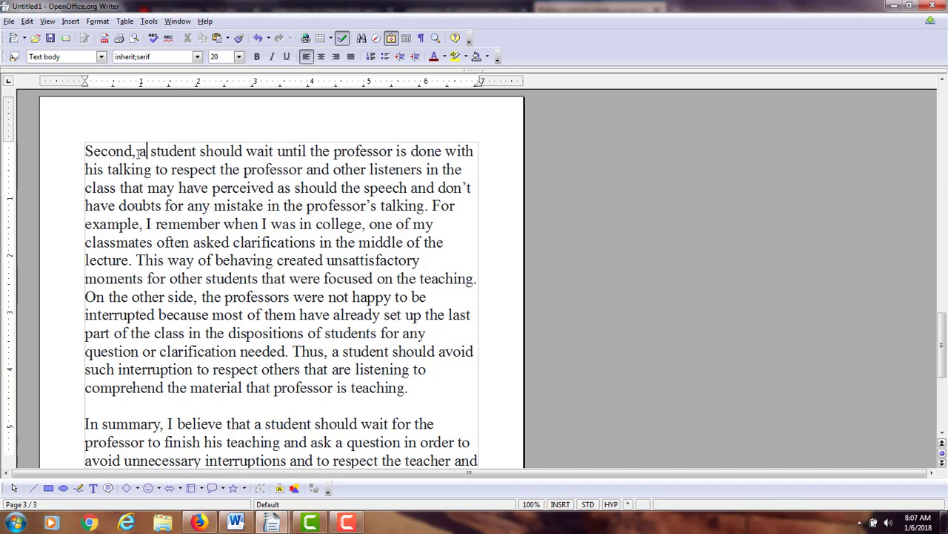
Step: Change "talking" to "talk" in the first sentence of the paragraph beginning "Second"
left_click(152, 169)
key("BackSpace")
key("BackSpace")
key("BackSpace")
key("BackSpace")
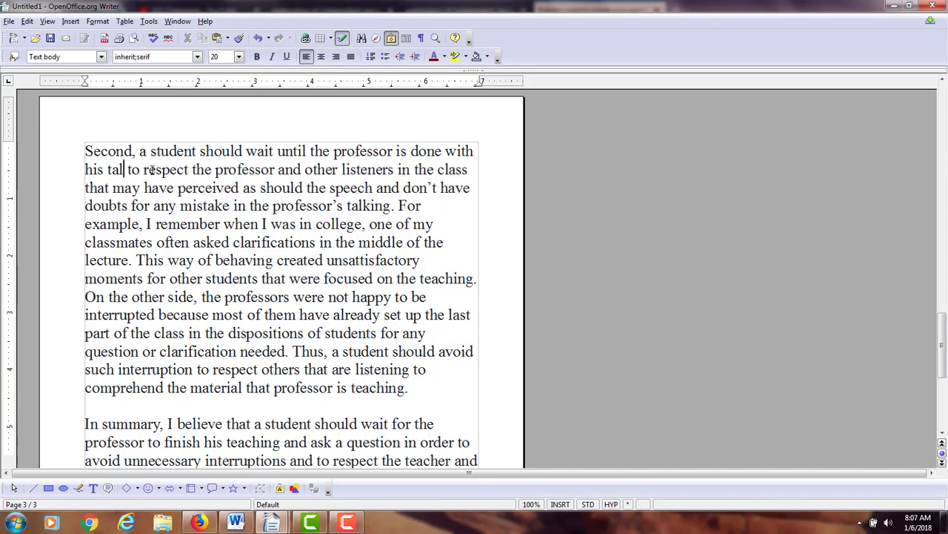
type("k")
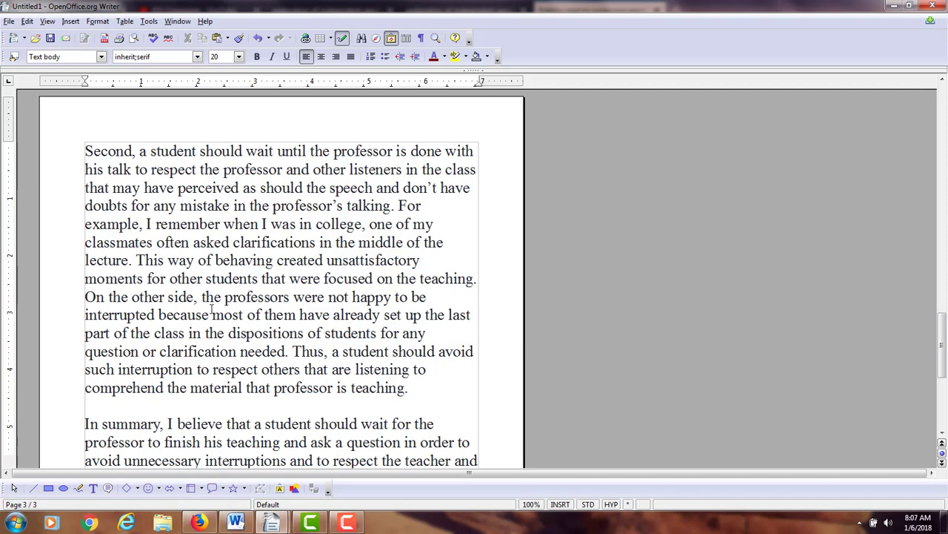
Step: Switch to Firefox to review the rubric's descriptions for scores 3.00 to 3.75, and return to the essay document
left_click(198, 522)
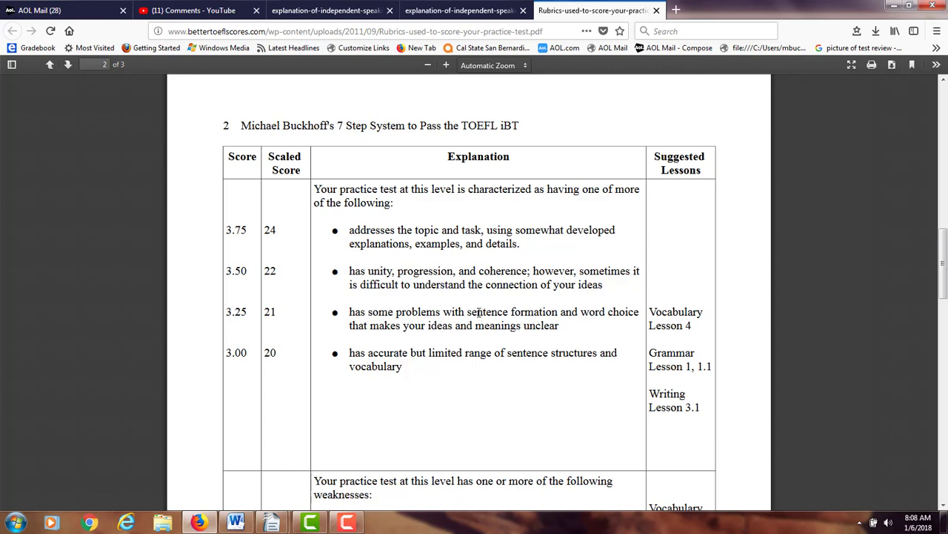
mouse_move(273, 523)
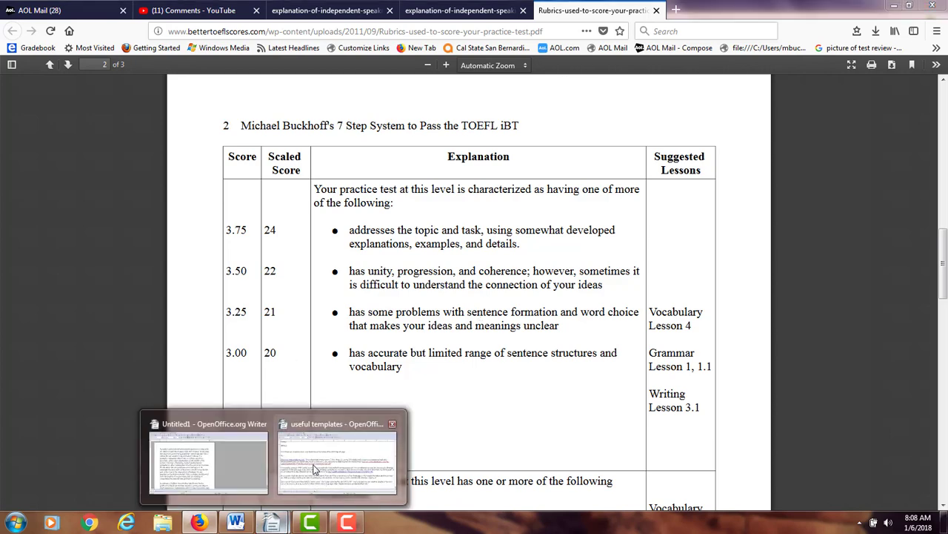
left_click(241, 473)
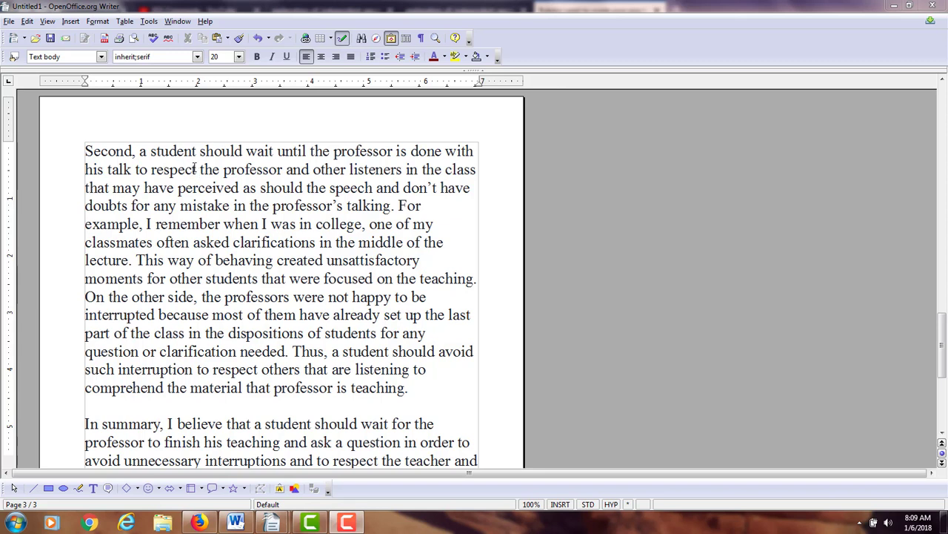
Step: Split the second body paragraph's first sentence after "other listeners in the class", leaving empty lines before "that may have perceived"
left_click(477, 169)
key("Return")
key("Return")
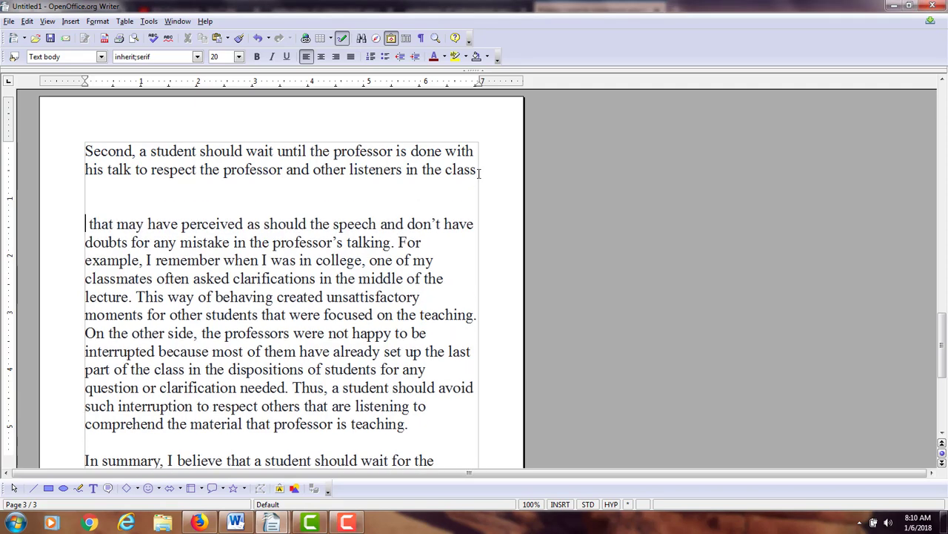
key("Up")
key("Up")
key("Down")
Step: Complete the "Second" paragraph's first sentence after "in the class" with "that do not perceive the professor as having made any mistakes in his talk."
type("that do not p")
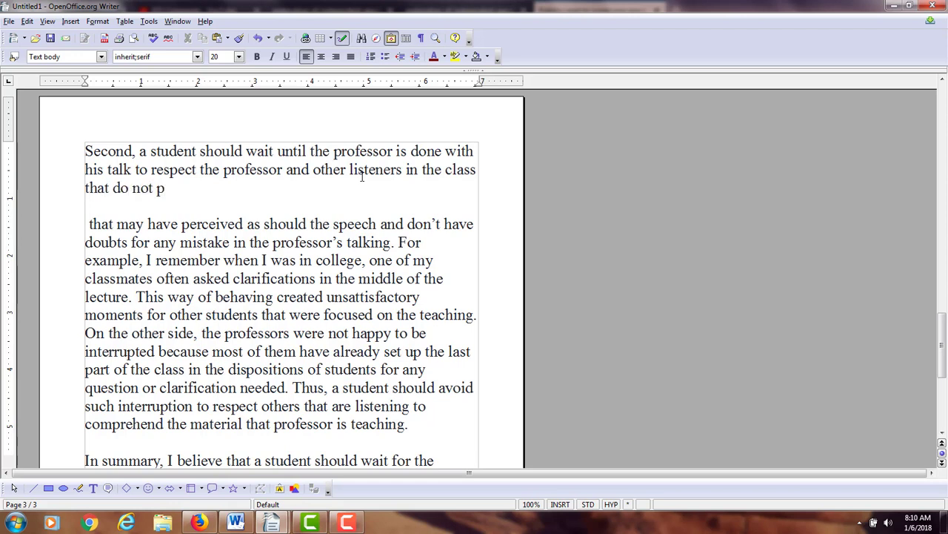
type("er")
key("BackSpace")
type("ce")
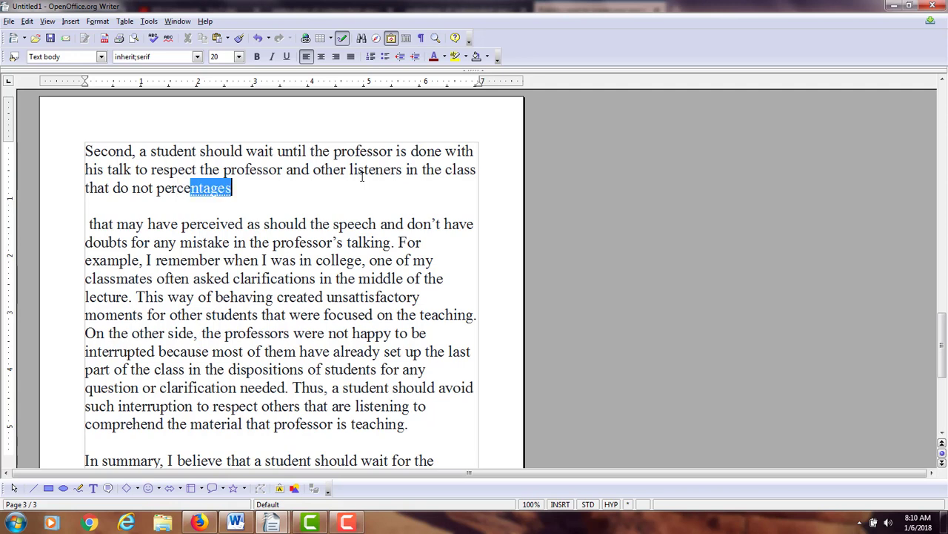
type("ive the pro")
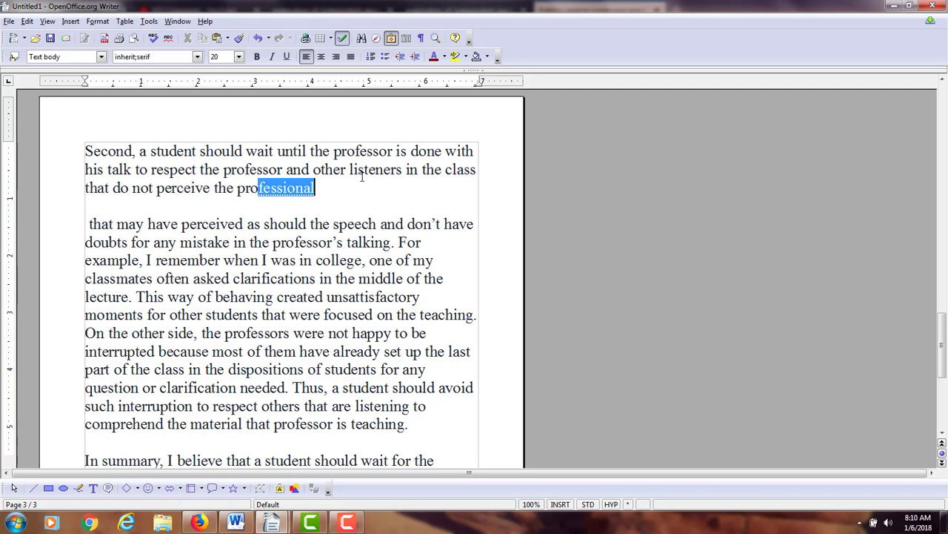
type("fessor as ")
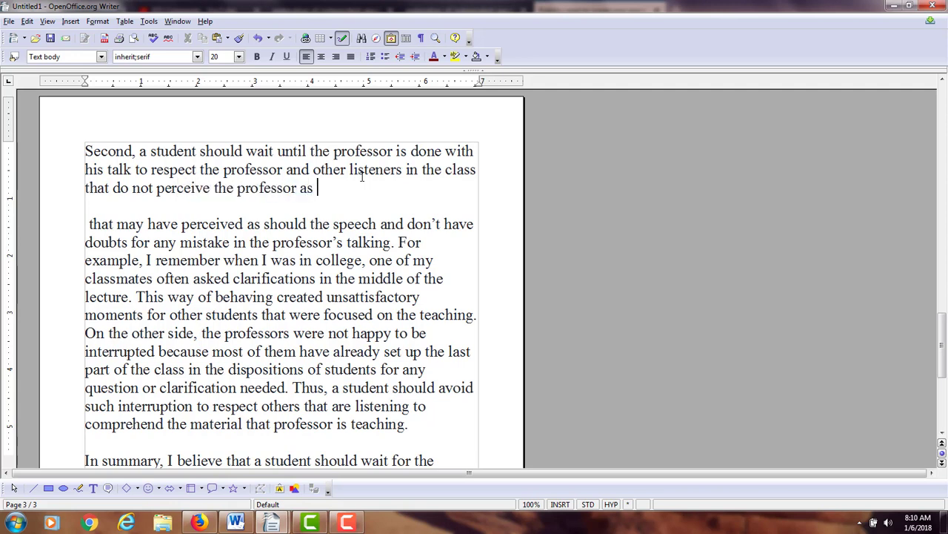
type("havin")
key("BackSpace")
type("g mad")
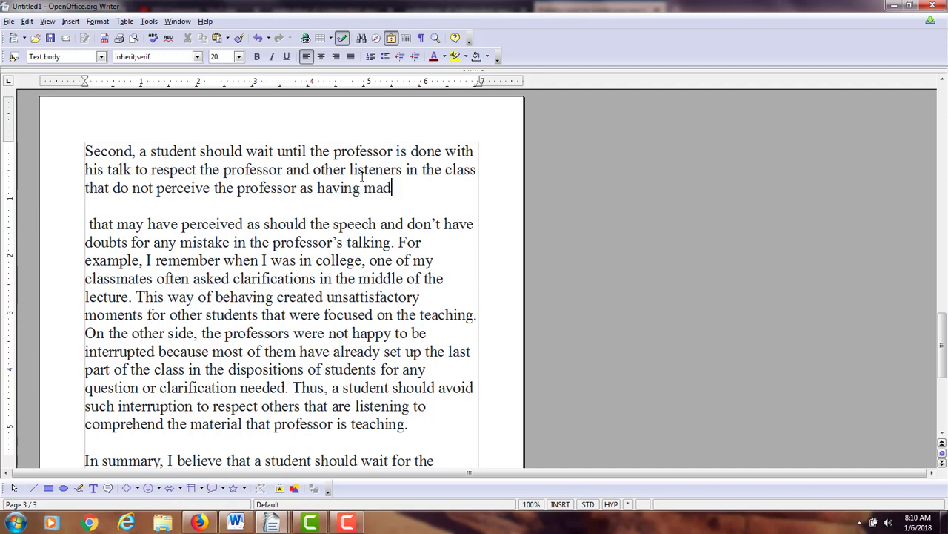
type("e any mistak")
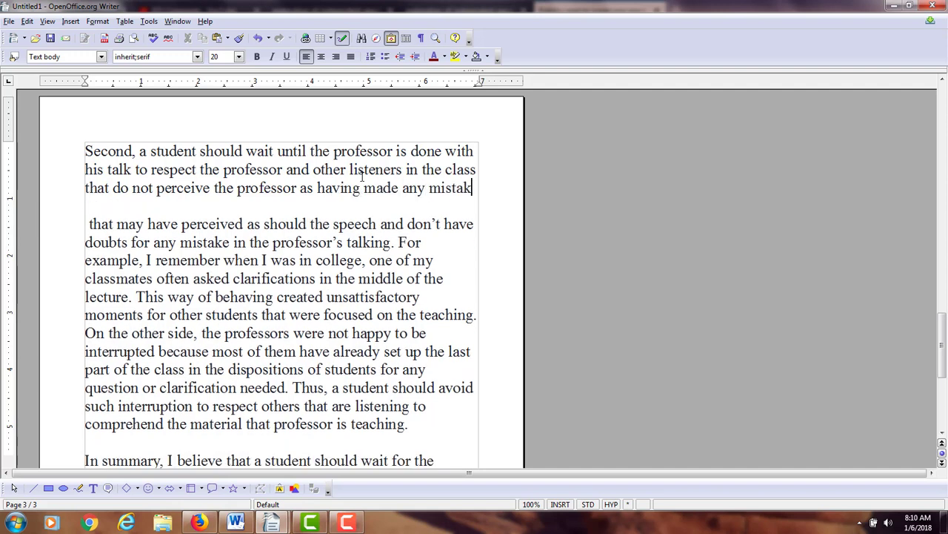
type("es in his l")
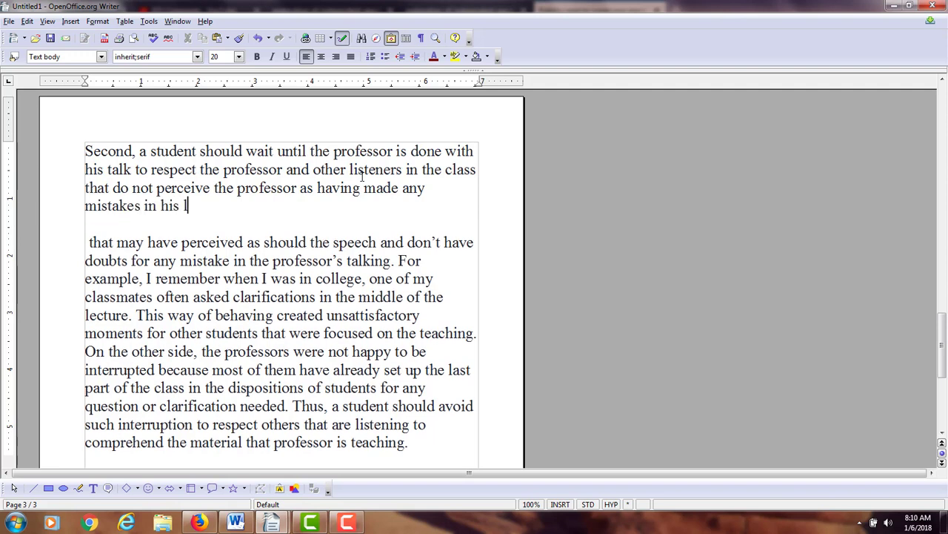
key("BackSpace")
type("talk.")
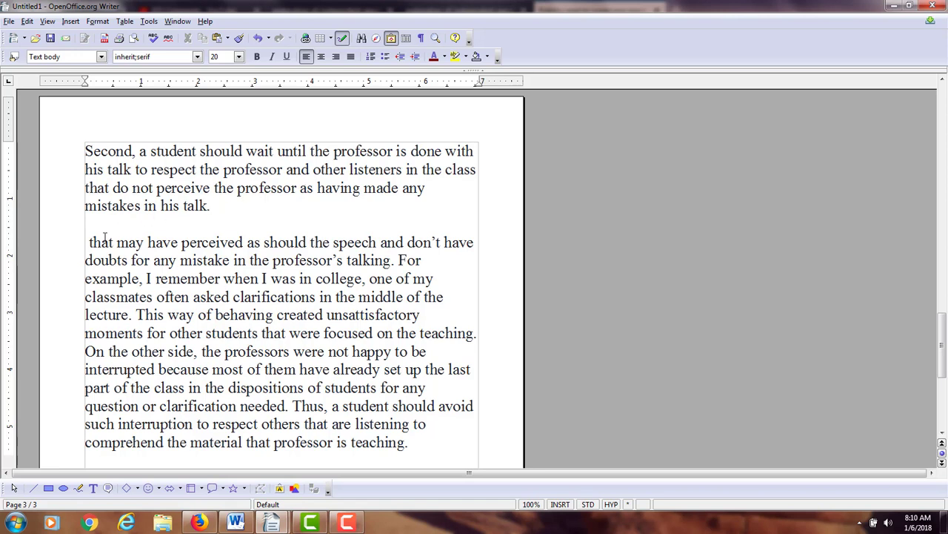
Step: Delete the leftover clause from "that may have perceived" through "professor's talking." and rejoin "For example" to the paragraph above
left_click_drag(86, 242, 400, 261)
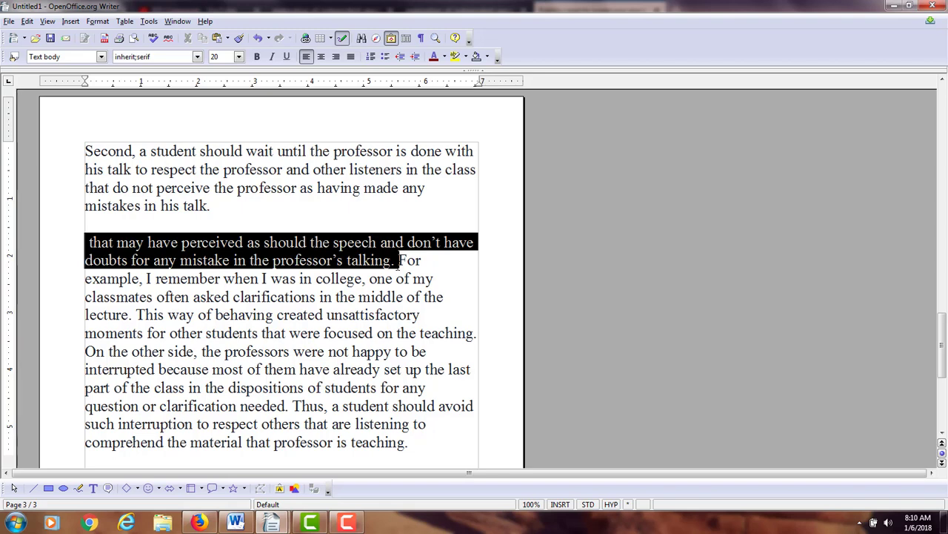
key("Delete")
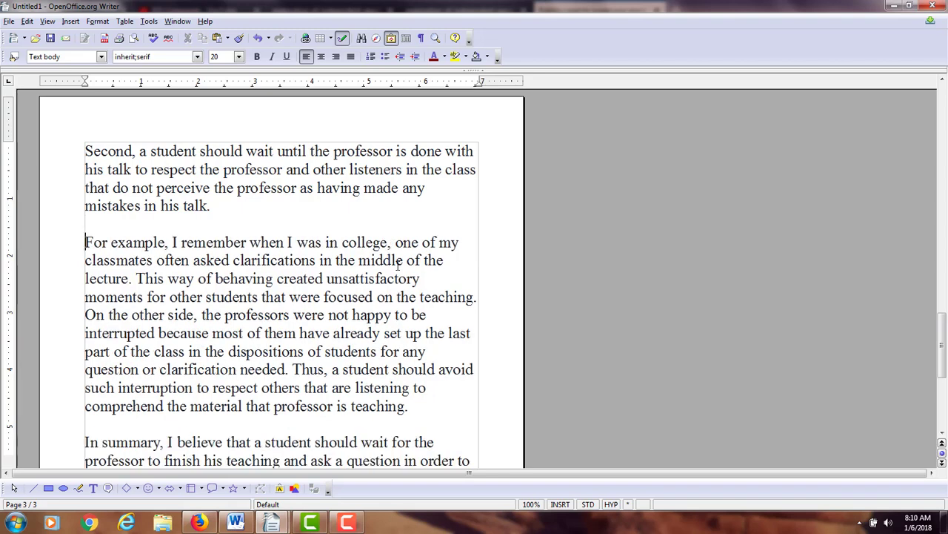
key("Down")
key("BackSpace")
key("BackSpace")
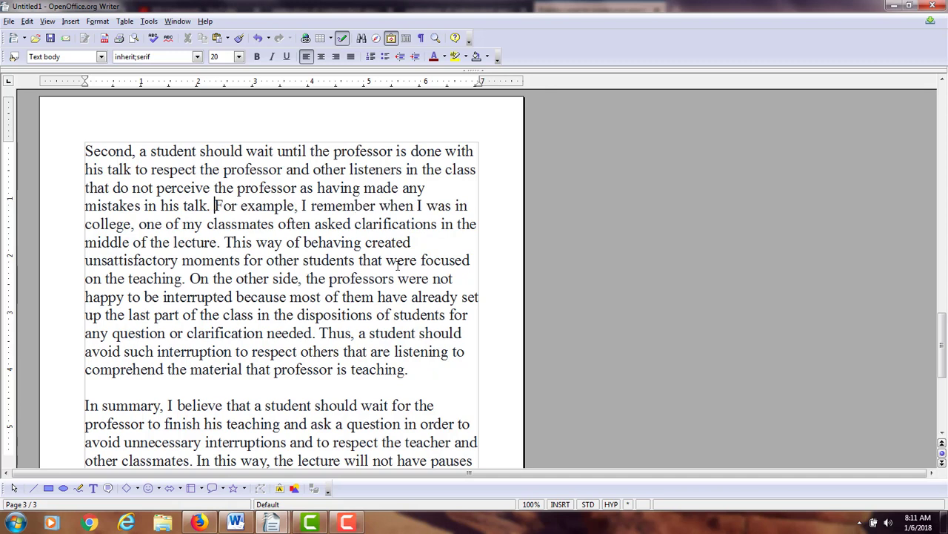
Step: Insert "that," after "I remember" in the sentence beginning "For example"
left_click(297, 188)
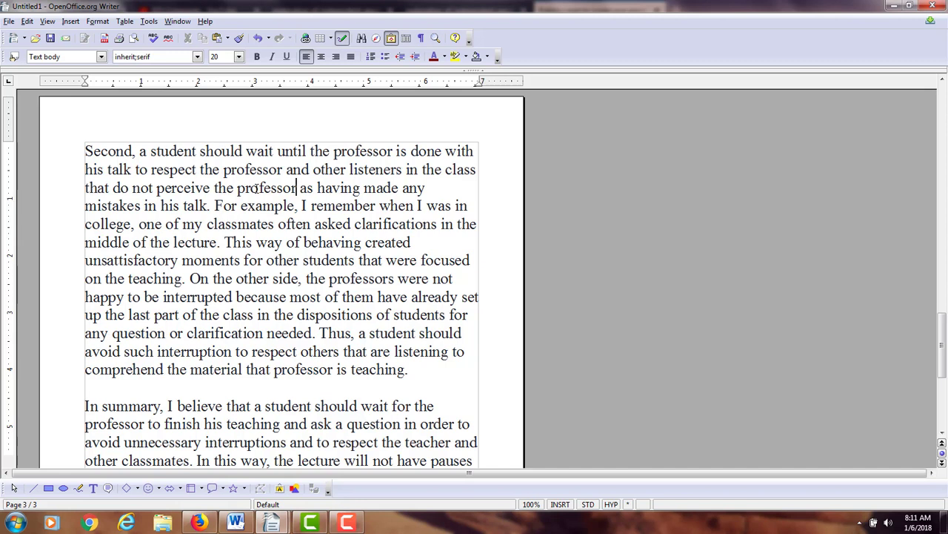
left_click(214, 206)
left_click(379, 205)
type("that")
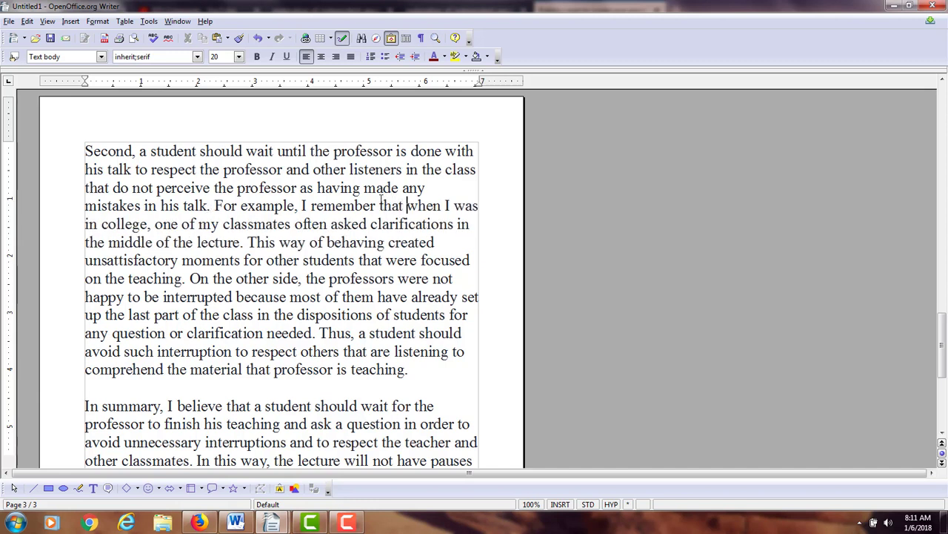
key("Left")
type(",")
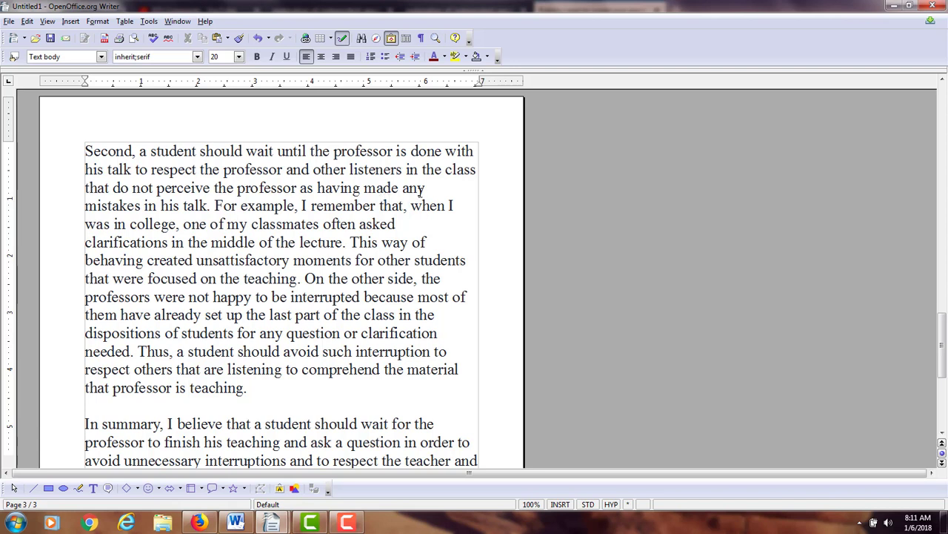
Step: Correct the spelling of "unsatisfactory" before "moments for other students" by removing the extra letter
key("Down")
key("Left")
key("Left")
key("Left")
key("Left")
key("Left")
key("Left")
key("Left")
key("Left")
key("Left")
key("Left")
key("Left")
key("Left")
key("Left")
key("Left")
key("Left")
key("Left")
key("Left")
key("Left")
key("Left")
key("Left")
key("Delete")
key("Right")
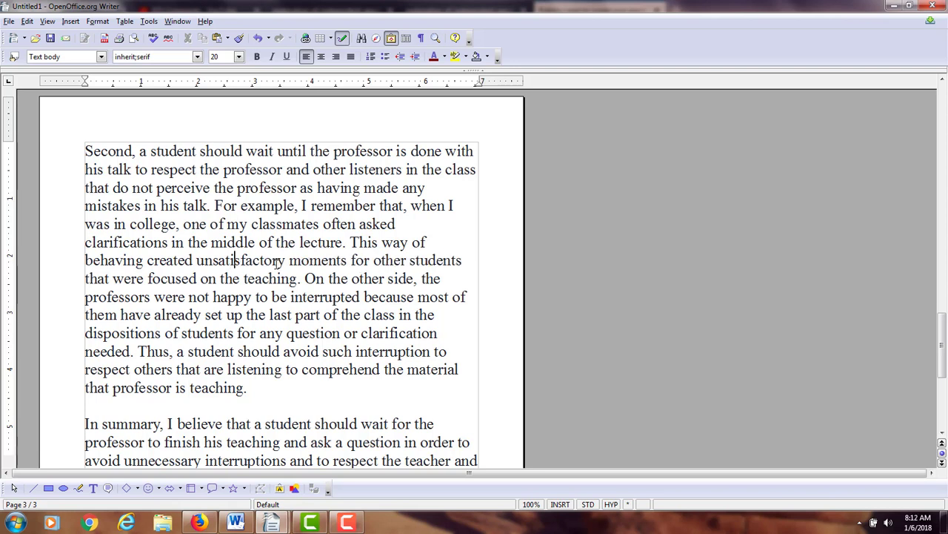
Step: Replace "On the other side" with "In addition" before "the professors were not happy"
key("Down")
key("Left")
key("Left")
key("Left")
key("Left")
key("Left")
key("Left")
key("Left")
key("Left")
key("Left")
key("Left")
key("Left")
key("Left")
key("Left")
key("Left")
key("Left")
key("Left")
key("Left")
key("Left")
key("Left")
key("Left")
key("Left")
key("Right")
key("Right")
key("Right")
key("Right")
key("Right")
key("Right")
key("Right")
key("Right")
key("Right")
key("Right")
key("Right")
key("Right")
key("Right")
key("Right")
key("Right")
key("Right")
key("Right")
key("Right")
key("Right")
key("Right")
left_click_drag(305, 280, 412, 280)
key("Delete")
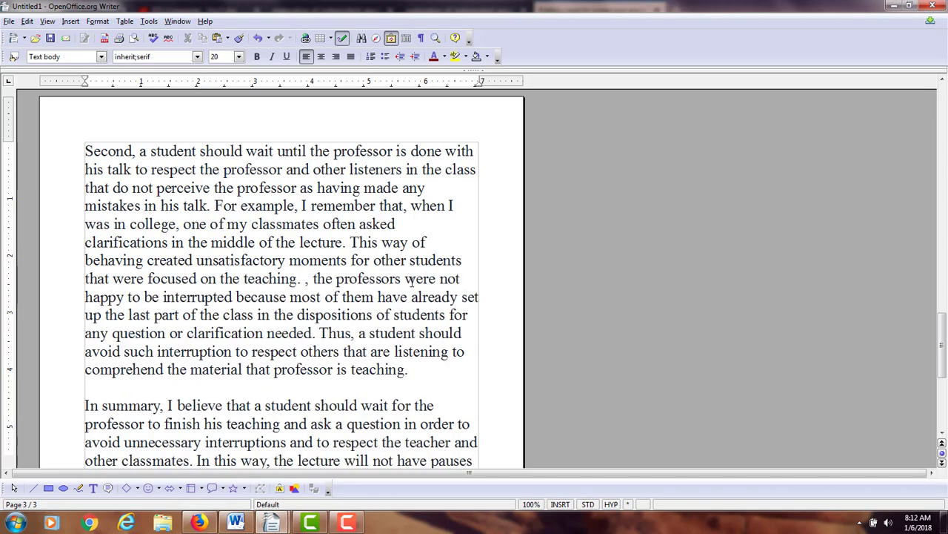
type("In addition")
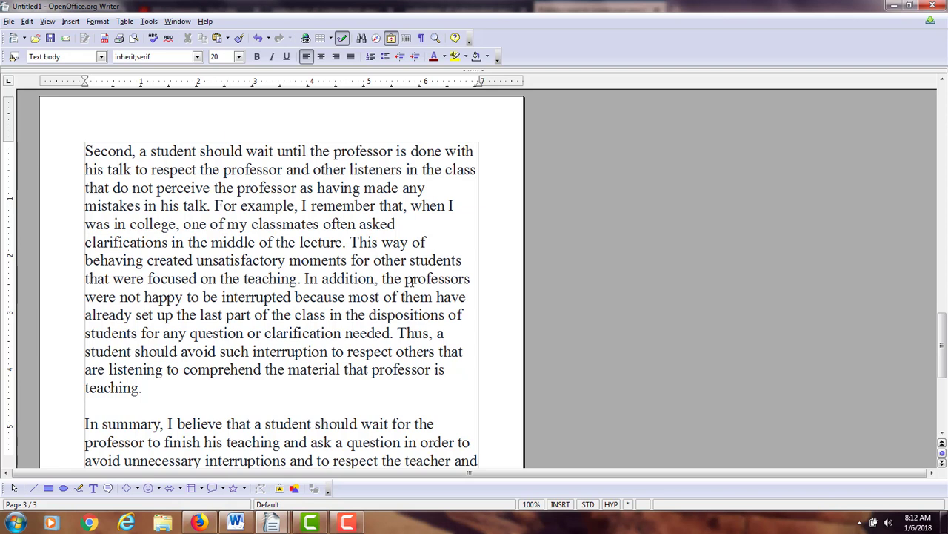
type(",")
Step: Change "to be interrupted" to "being interrupted" after "the professors were not happy"
left_click(203, 296)
left_click(186, 296)
key("Right")
key("Right")
key("Right")
key("Right")
key("Left")
key("BackSpace")
key("BackSpace")
key("BackSpace")
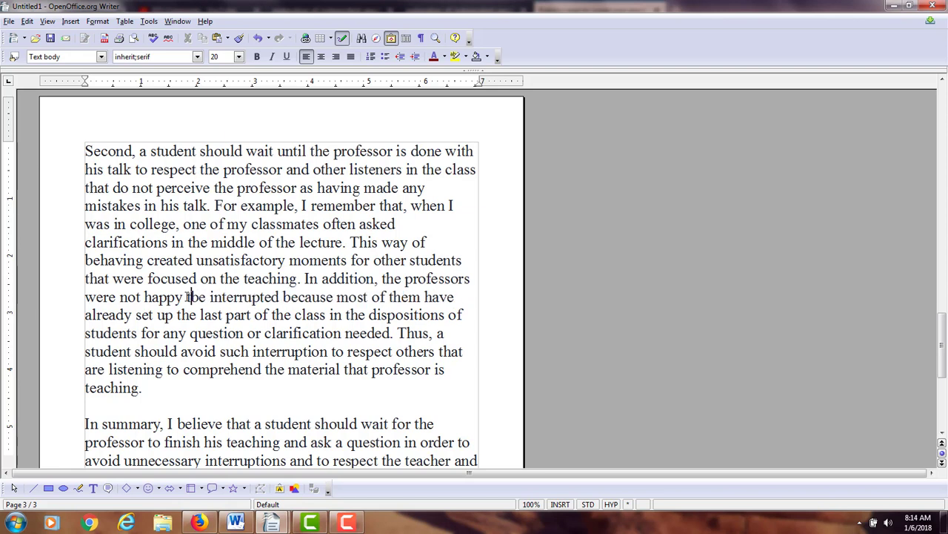
key("BackSpace")
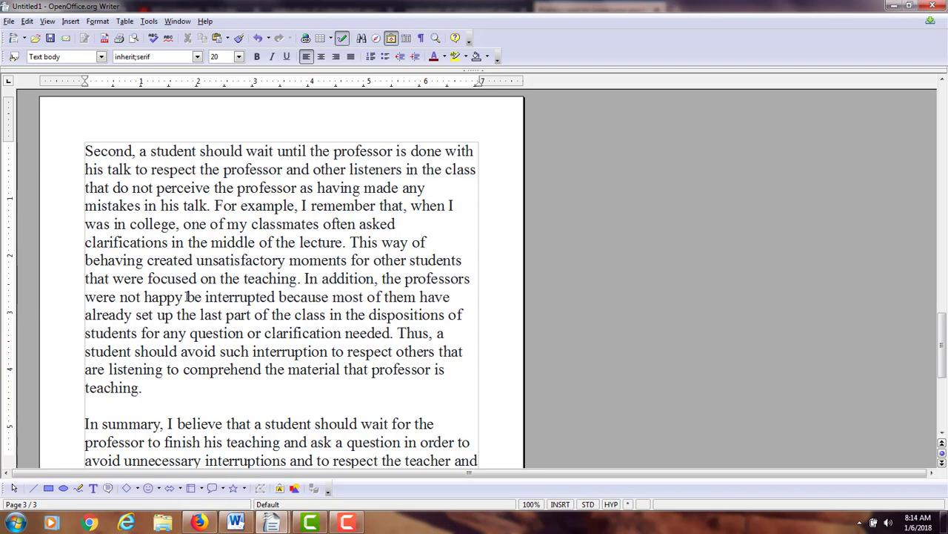
key("Right")
key("Right")
type("ing")
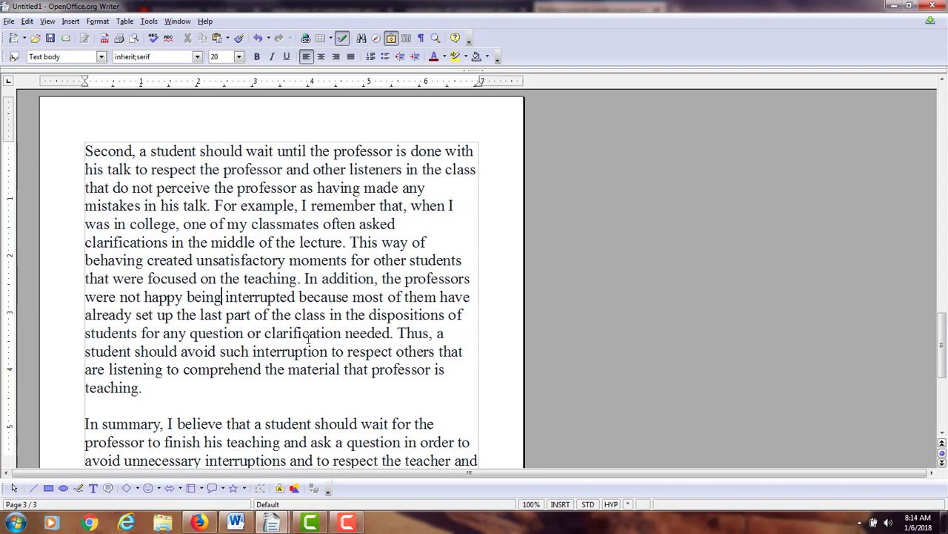
Step: Make "question" plural before "or clarification needed" and "interruption" plural after "avoid such" in the second body paragraph
left_click(241, 333)
type("s")
key("Right")
key("Right")
key("Right")
key("Right")
key("Right")
key("Right")
key("Right")
key("Right")
key("Right")
key("Right")
key("Right")
key("Right")
key("Right")
key("Right")
key("Right")
key("Right")
key("Right")
key("Right")
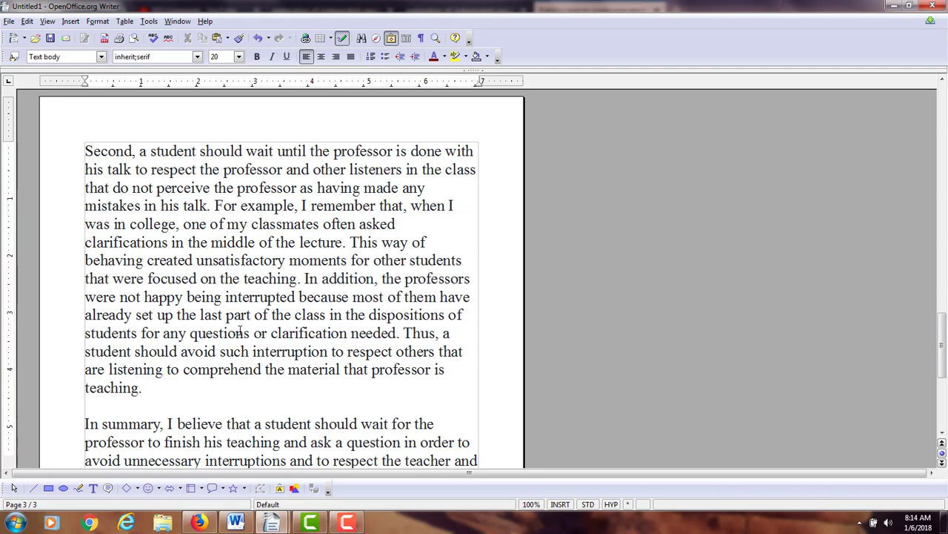
key("Up")
key("Right")
key("Right")
key("Right")
key("Right")
key("Right")
key("Right")
key("Right")
key("Right")
key("Right")
key("Right")
key("Right")
key("Right")
key("Down")
key("Left")
key("Left")
key("Left")
key("Left")
key("Left")
key("Left")
key("Left")
key("Left")
key("Left")
key("Left")
key("Left")
key("Left")
key("Left")
key("Left")
key("Left")
key("Left")
key("Left")
type("s")
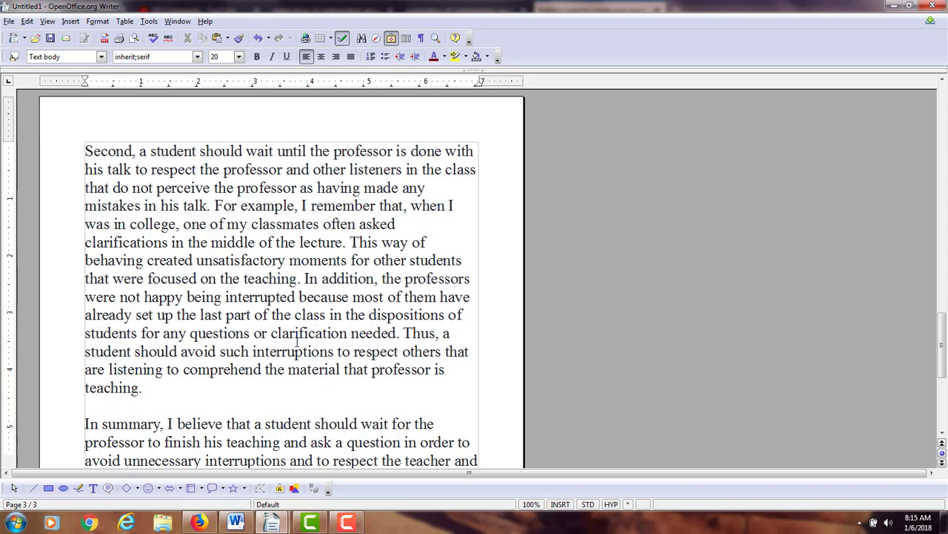
Step: Insert "the" before "professor is teaching" in the last sentence of the second body paragraph
key("Down")
key("Right")
key("Right")
key("Right")
key("Right")
key("Right")
key("Right")
key("Right")
key("Right")
key("Right")
key("Left")
key("Left")
key("Left")
type("th")
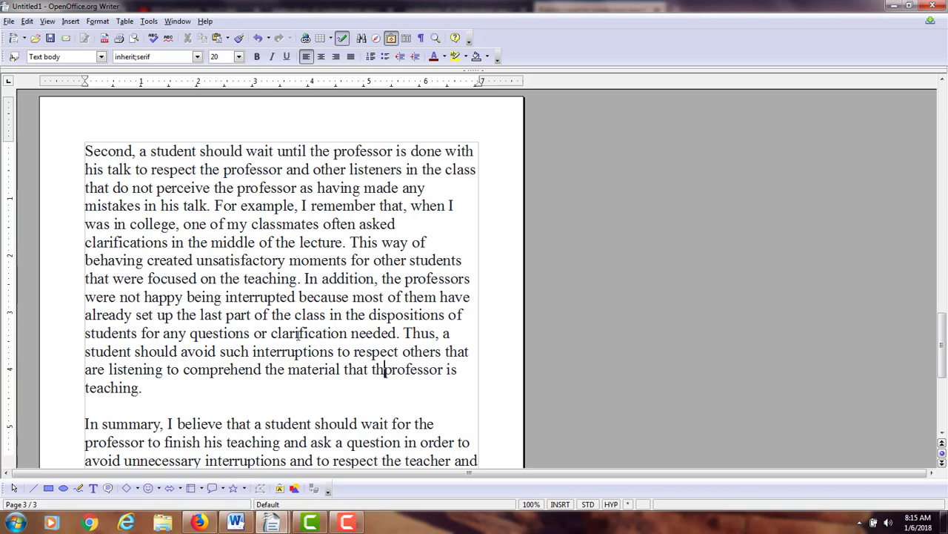
type("e")
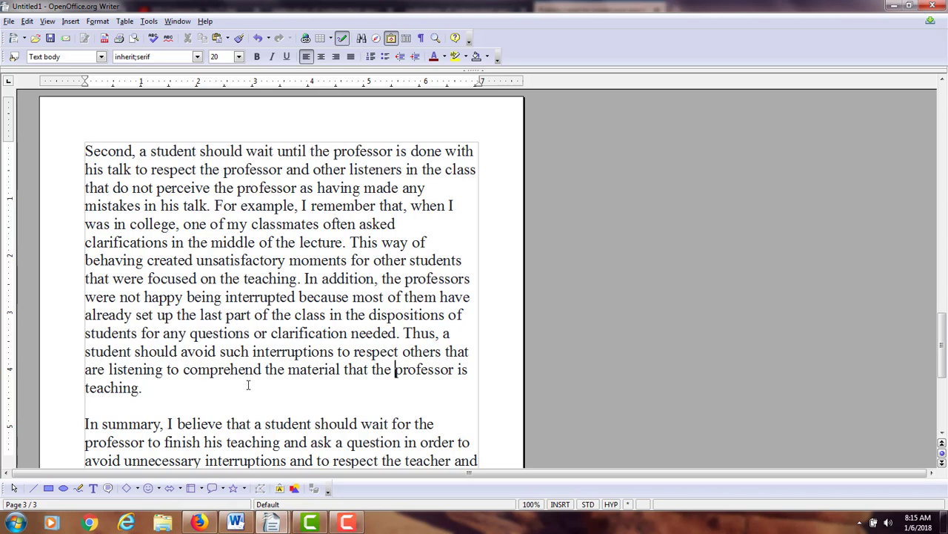
left_click(348, 522)
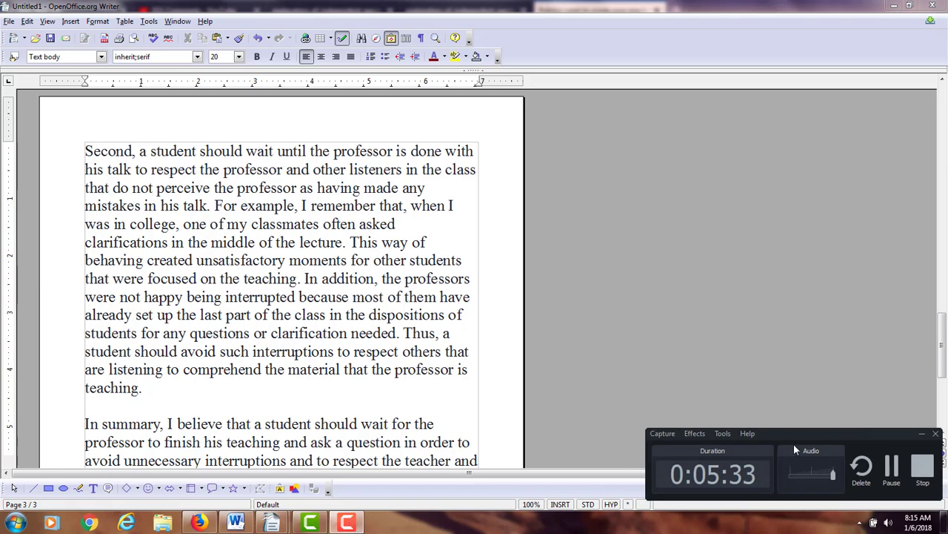
Step: Delete "I believe that" after "In summary," at the start of the concluding paragraph
scroll(256, 292, "down", 5)
left_click(257, 292)
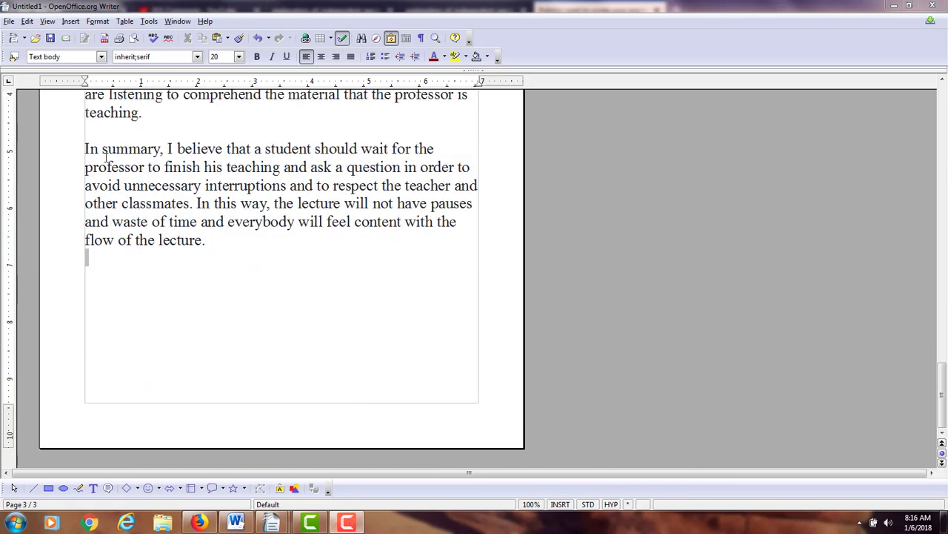
left_click(85, 149)
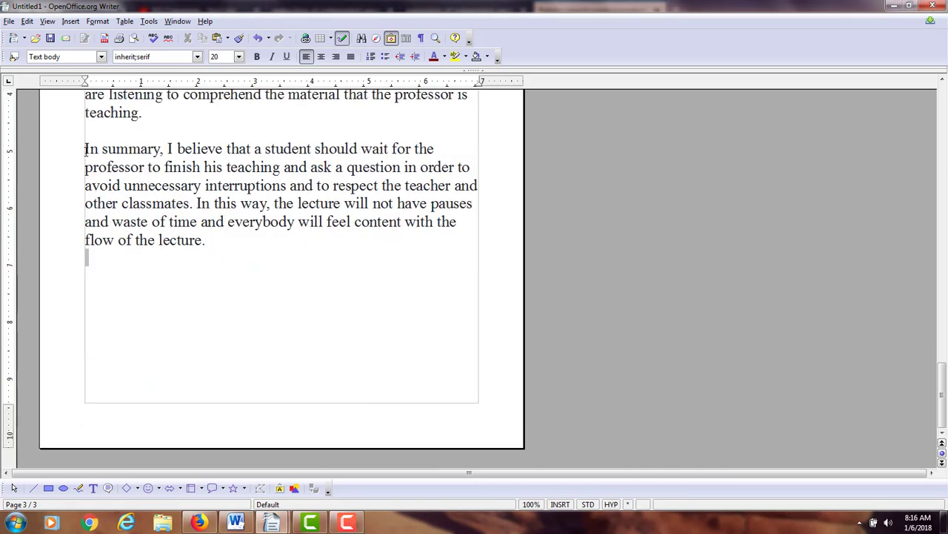
left_click(254, 149)
key("BackSpace")
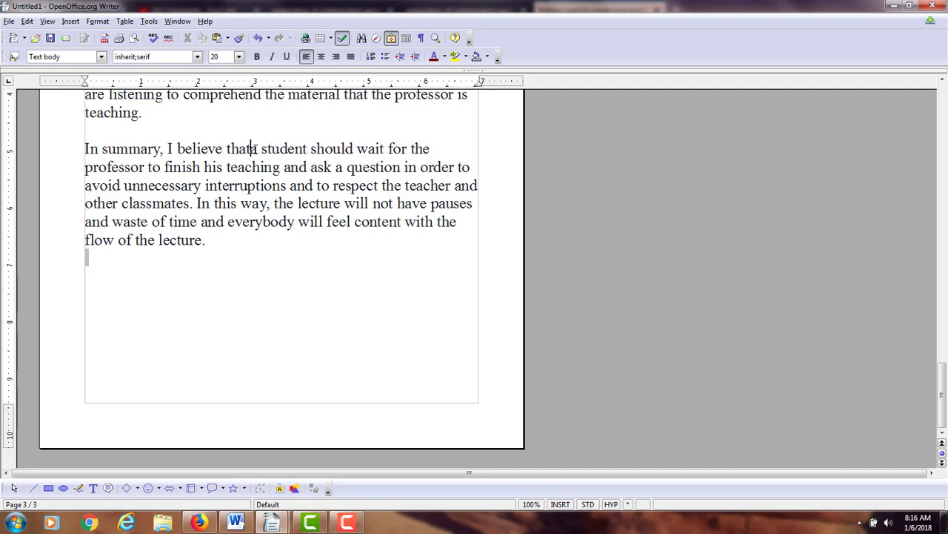
key("BackSpace")
key("BackSpace")
key("BackSpace")
key("BackSpace")
key("BackSpace")
key("BackSpace")
key("BackSpace")
key("BackSpace")
key("BackSpace")
key("BackSpace")
key("BackSpace")
key("BackSpace")
key("BackSpace")
key("BackSpace")
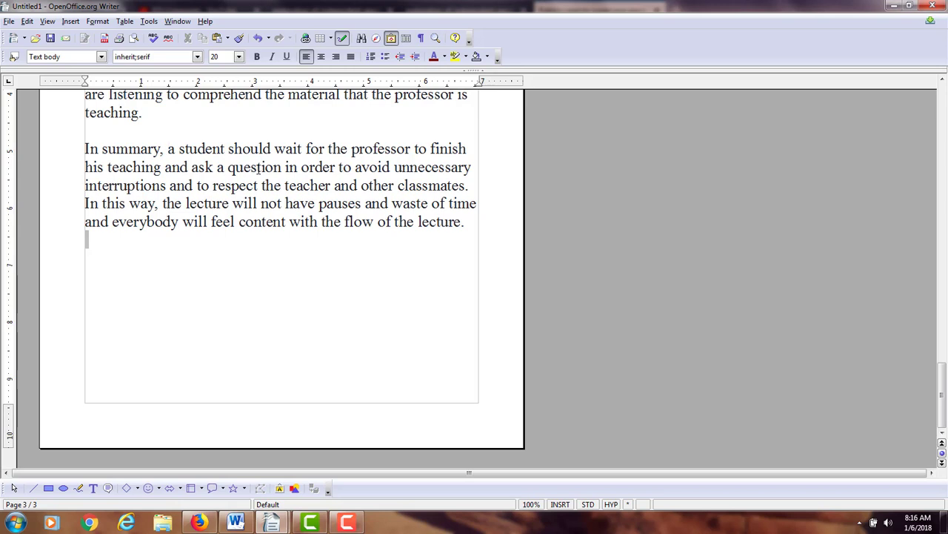
Step: Replace "and" with "to" before "ask a question" in the concluding paragraph
left_click(189, 166)
key("BackSpace")
key("BackSpace")
key("BackSpace")
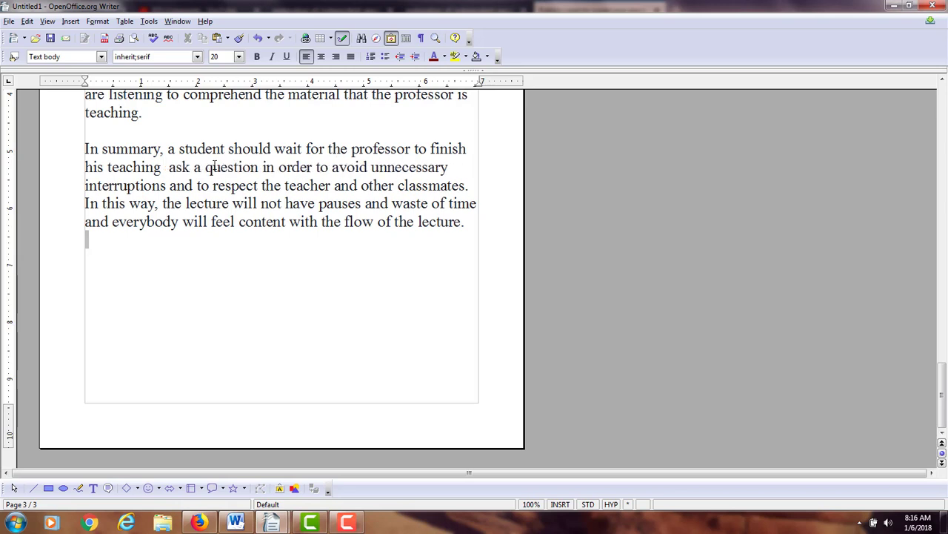
type("to")
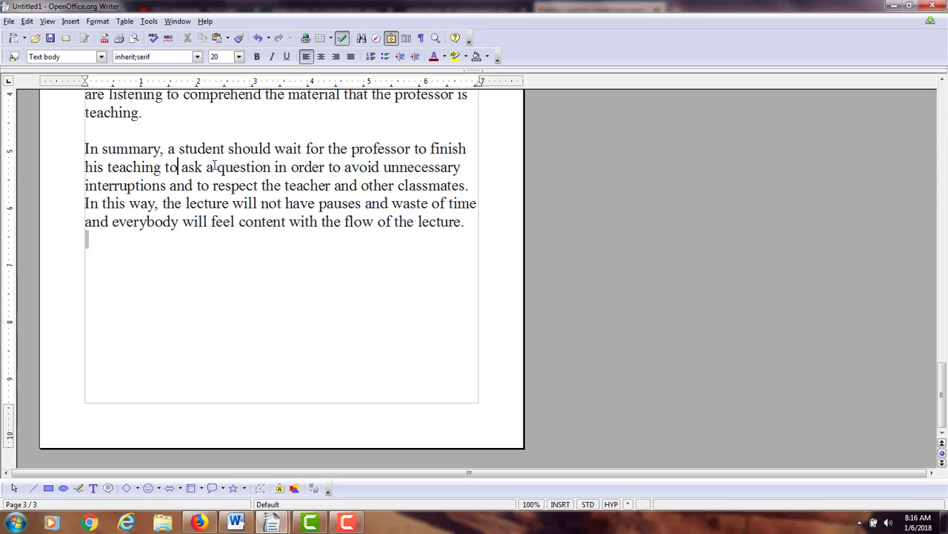
Step: Change "waste of time" to "wasted time" in the last sentence of the concluding paragraph
key("Down")
key("Right")
key("Right")
key("Right")
key("Right")
key("Right")
key("Right")
key("Right")
key("Right")
key("Right")
key("Right")
key("Right")
key("Right")
key("Right")
key("Right")
key("Right")
key("Right")
key("Right")
key("Right")
key("Right")
key("Right")
type("d")
key("Right")
key("Right")
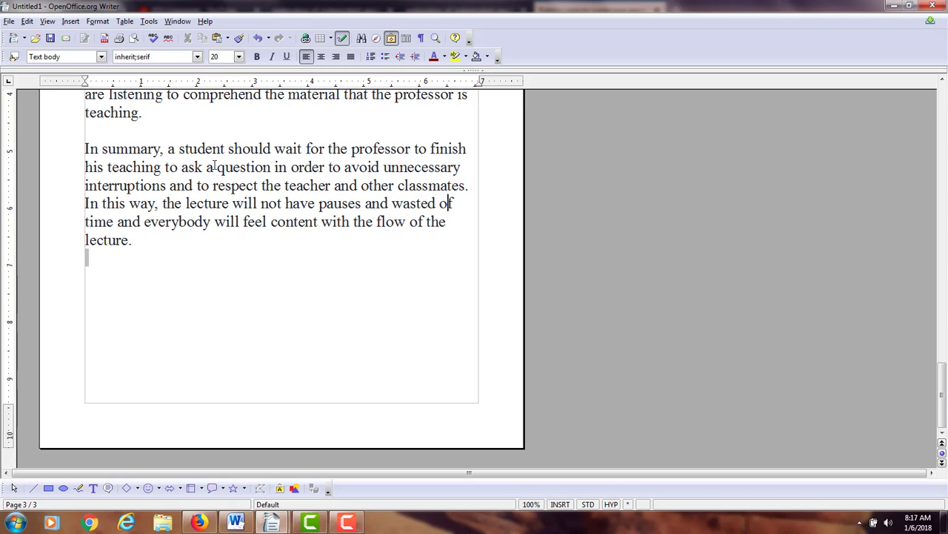
key("BackSpace")
key("BackSpace")
key("Delete")
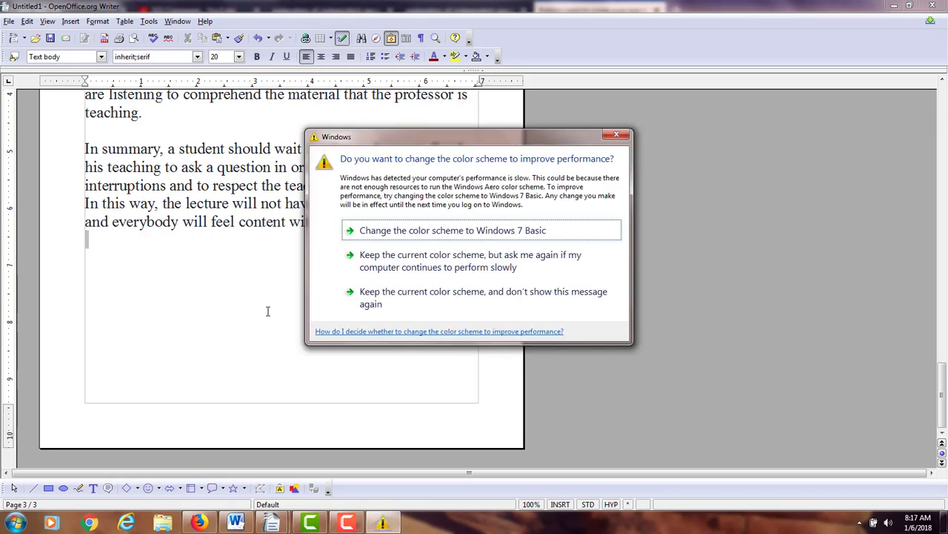
Step: Keep the current Windows color scheme and stop the performance message from showing again
left_click(387, 302)
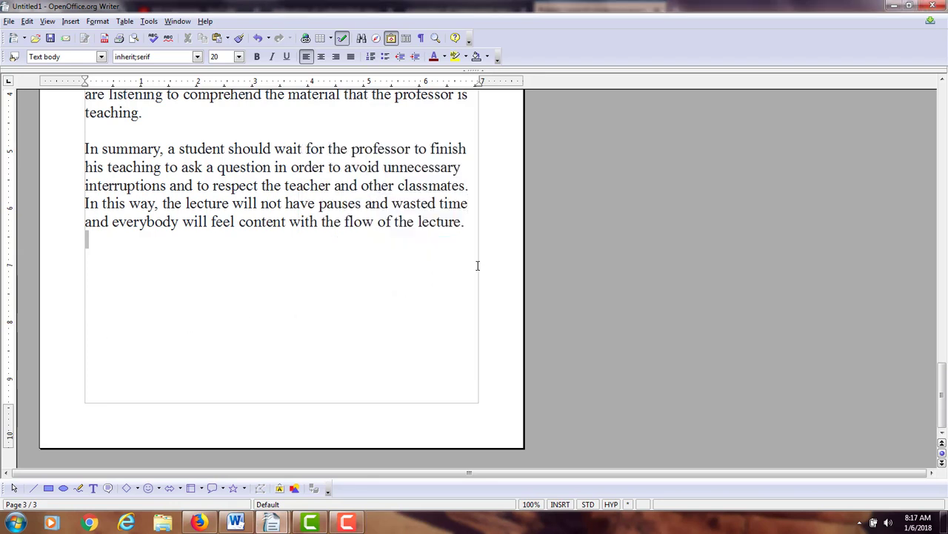
Step: Add a comma after "wasted time" and replace "and" with "so" before "everybody will feel content"
type(",")
left_click(101, 220)
left_click(108, 220)
key("BackSpace")
key("BackSpace")
key("BackSpace")
type("so")
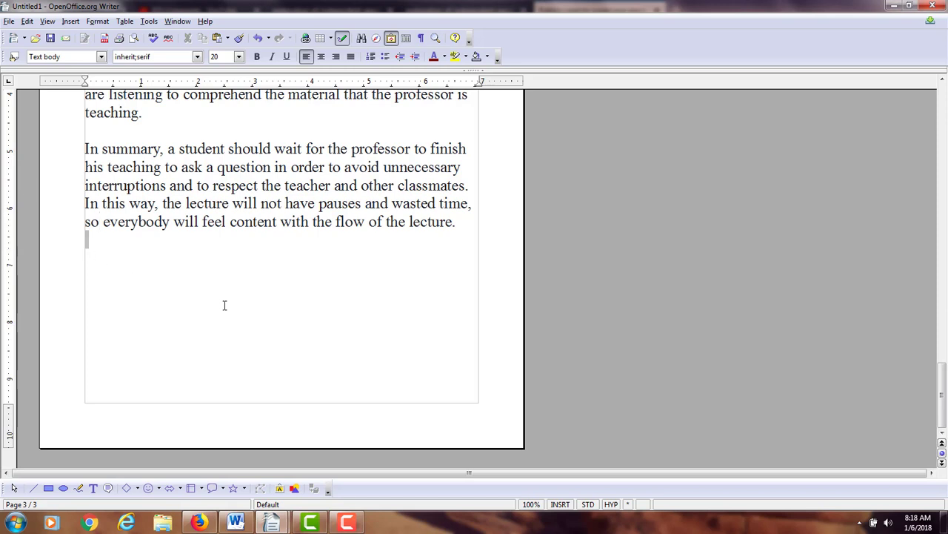
left_click(347, 523)
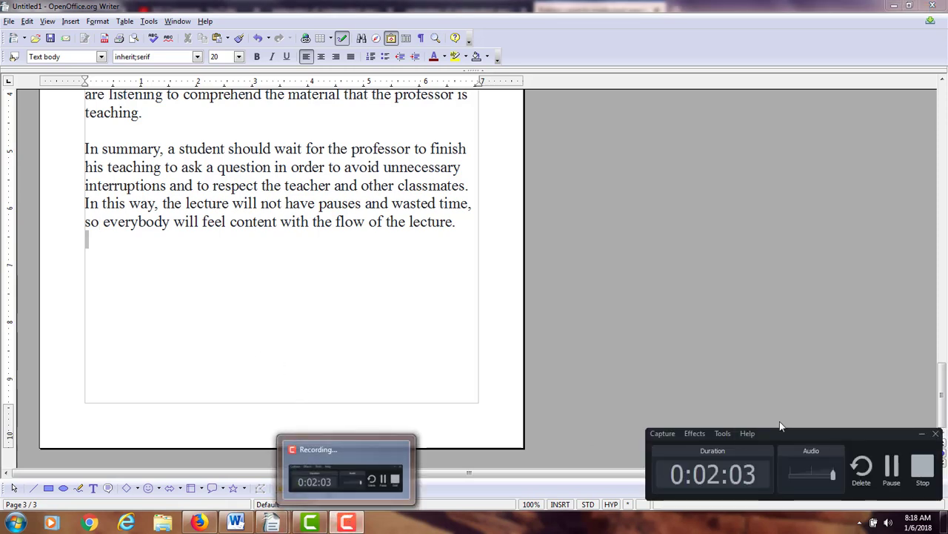
left_click(920, 467)
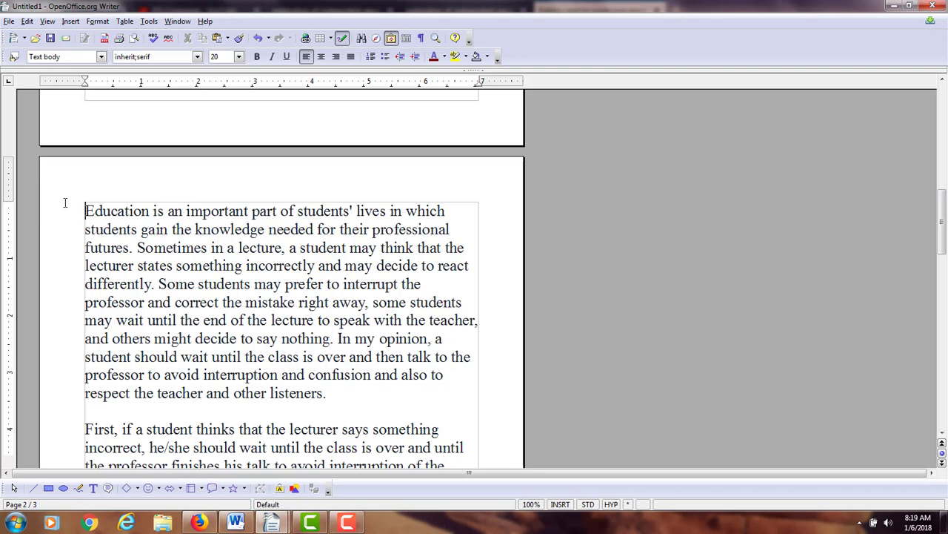
Step: Replace "students" with "they" before "gain the knowledge" in the introduction's first sentence
left_click(138, 229)
key("BackSpace")
key("BackSpace")
key("BackSpace")
key("BackSpace")
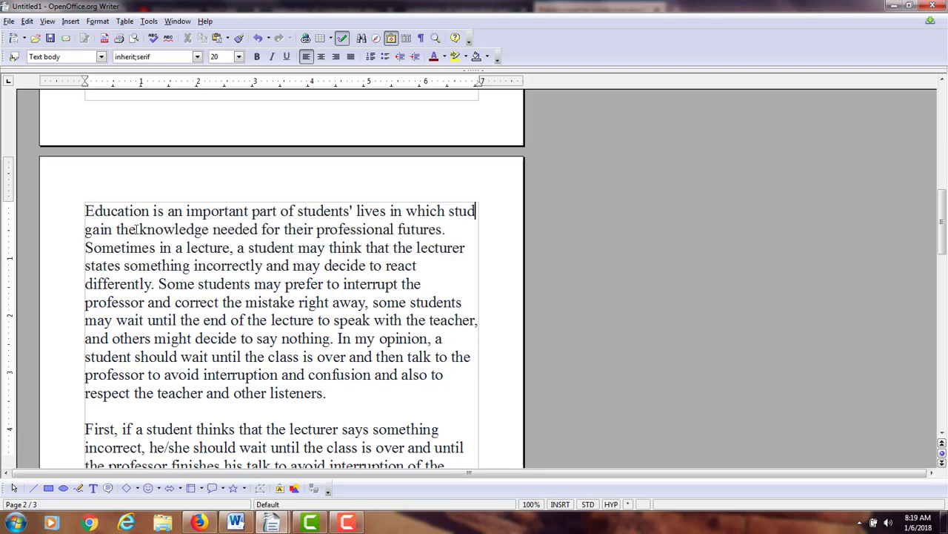
key("BackSpace")
key("BackSpace")
key("BackSpace")
key("BackSpace")
key("BackSpace")
type("they")
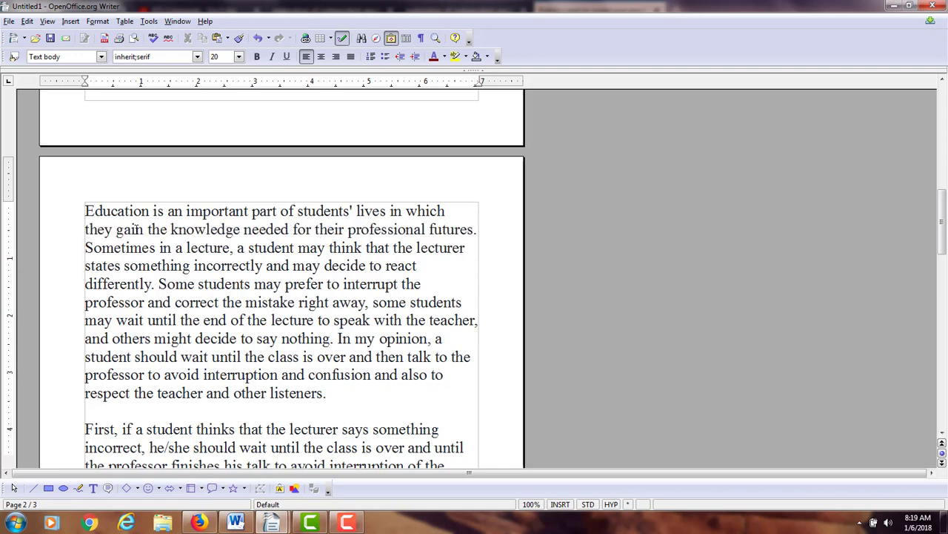
Step: Insert "For instance," before "Some students may prefer to interrupt" in the introduction and make "Some" lowercase
key("Left")
key("Down")
key("Down")
key("Down")
key("Right")
key("Right")
key("Right")
key("Right")
key("Right")
key("Right")
key("Right")
key("Right")
key("Right")
key("Right")
type("For instance")
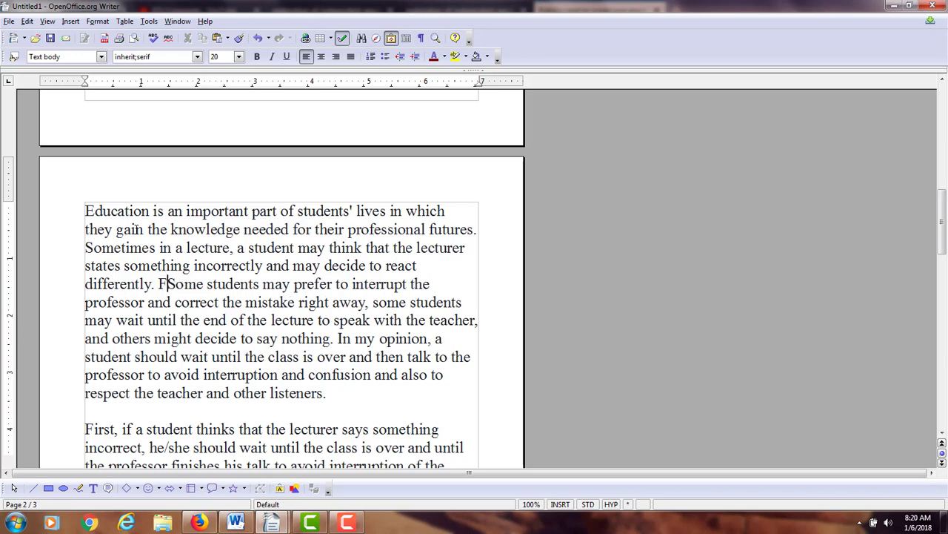
type(",")
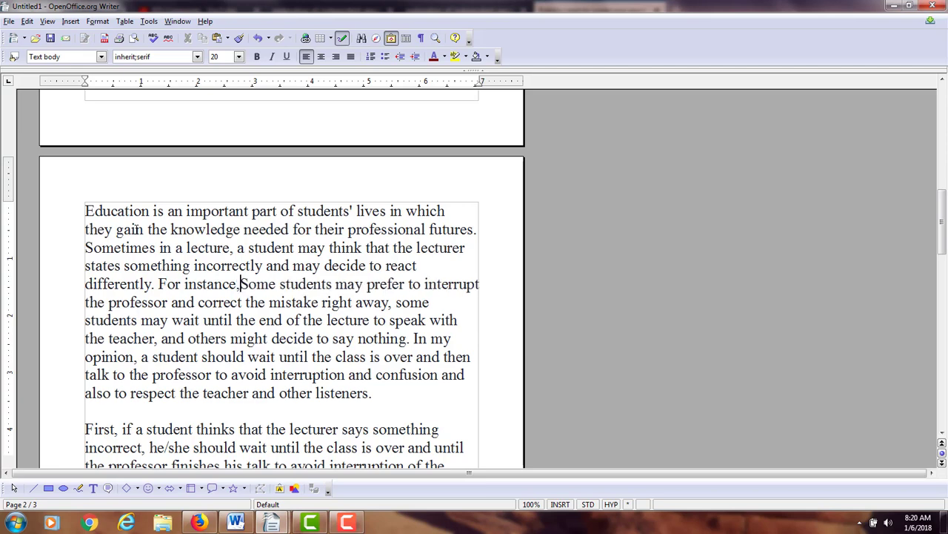
key("Right")
key("BackSpace")
type("s")
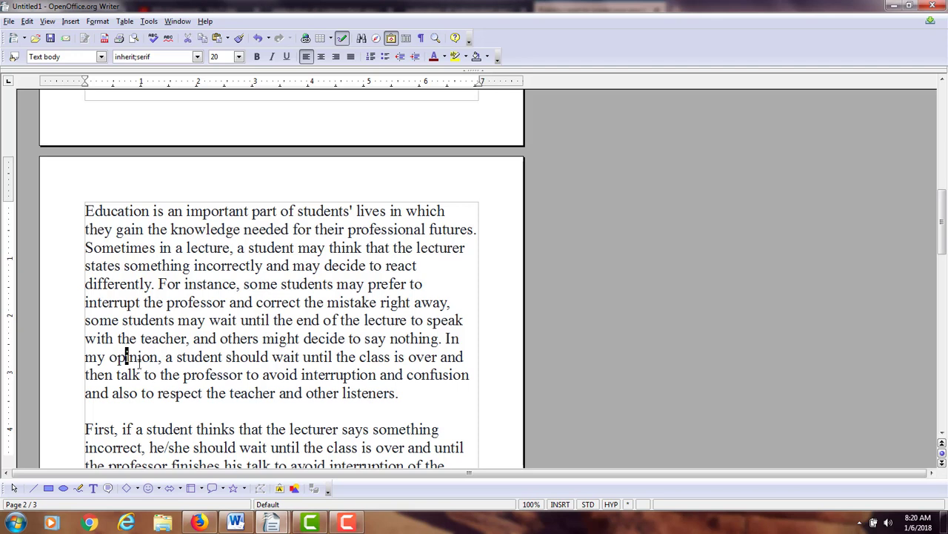
Step: Replace "unsatisfactory" with "distracting" before "moments for other students" in the paragraph beginning with "Second"
left_click(82, 357)
left_click_drag(939, 226, 940, 275)
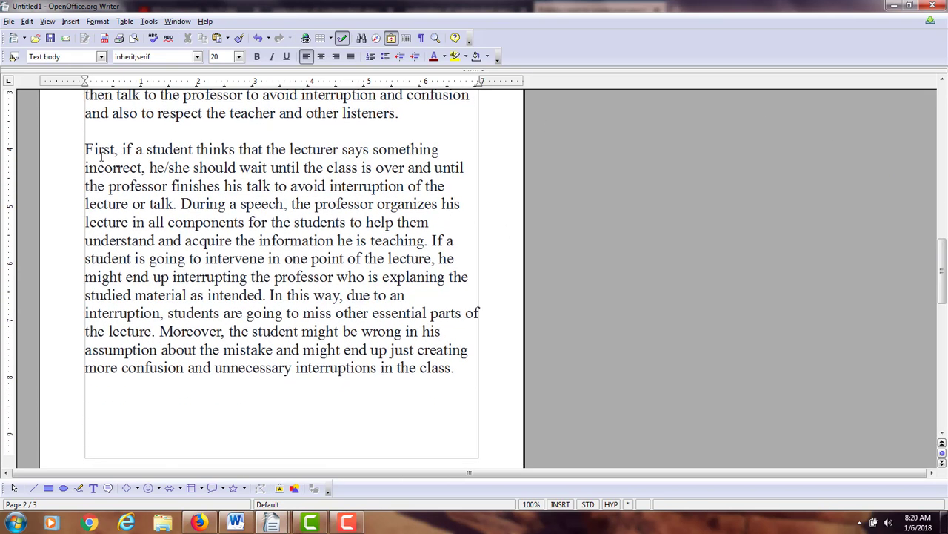
left_click(69, 151)
left_click_drag(944, 253, 944, 332)
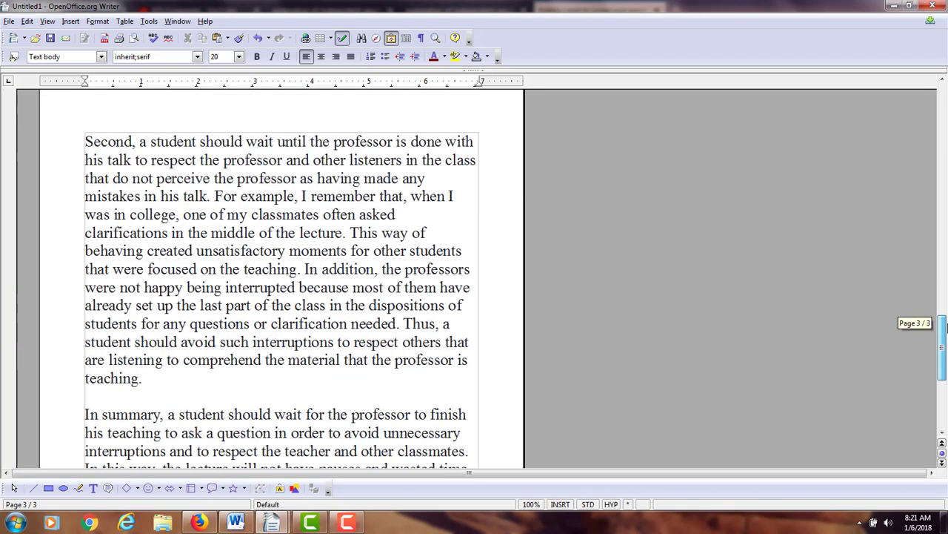
left_click(81, 140)
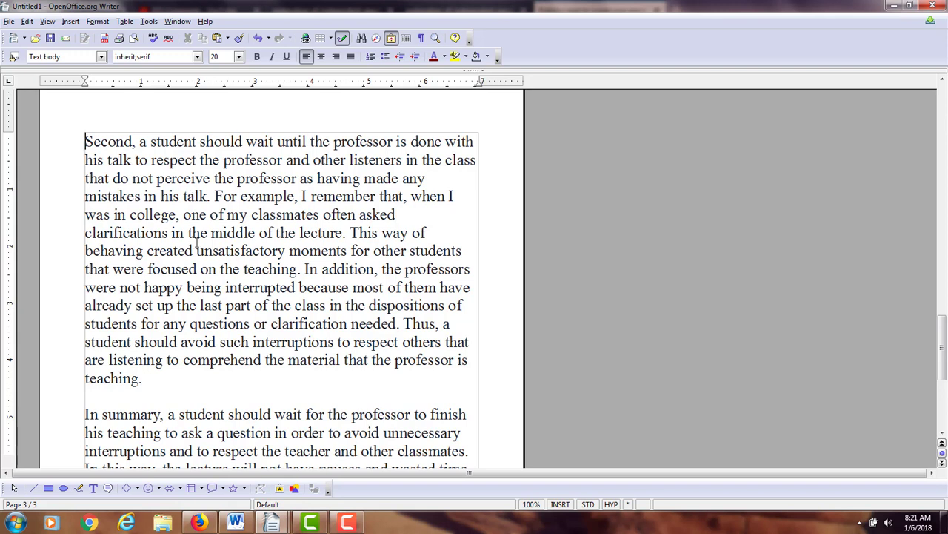
left_click(285, 250)
key("BackSpace")
key("BackSpace")
key("BackSpace")
key("BackSpace")
key("BackSpace")
key("BackSpace")
key("BackSpace")
key("BackSpace")
key("BackSpace")
key("BackSpace")
key("BackSpace")
key("BackSpace")
key("BackSpace")
key("BackSpace")
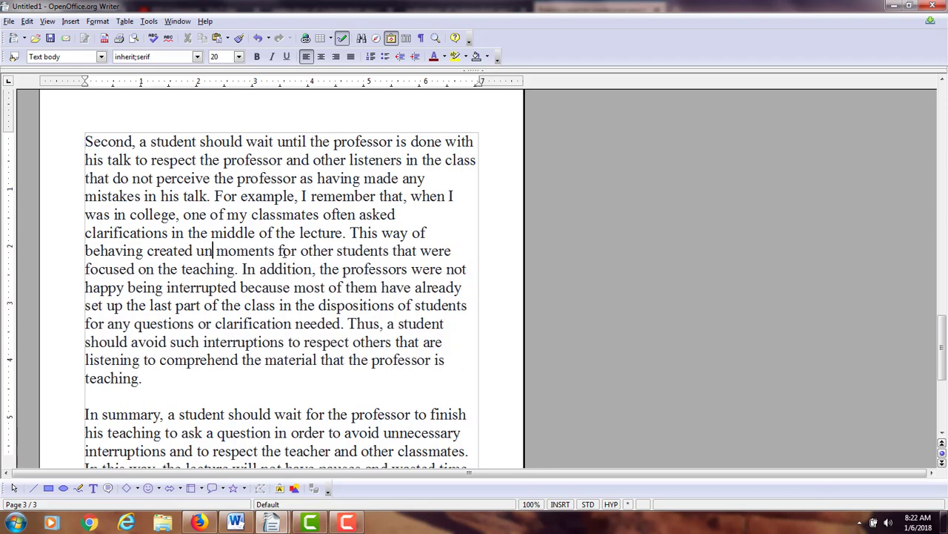
type("distas")
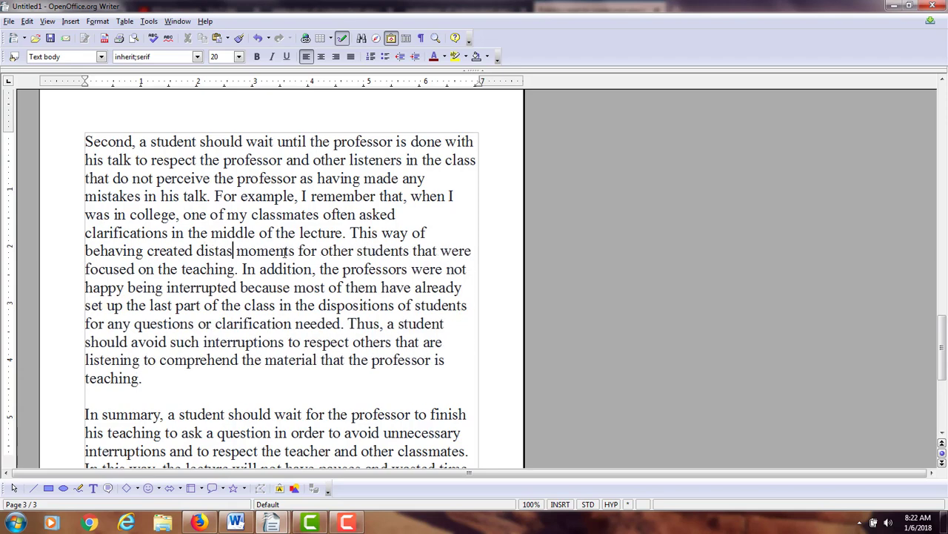
type("cting")
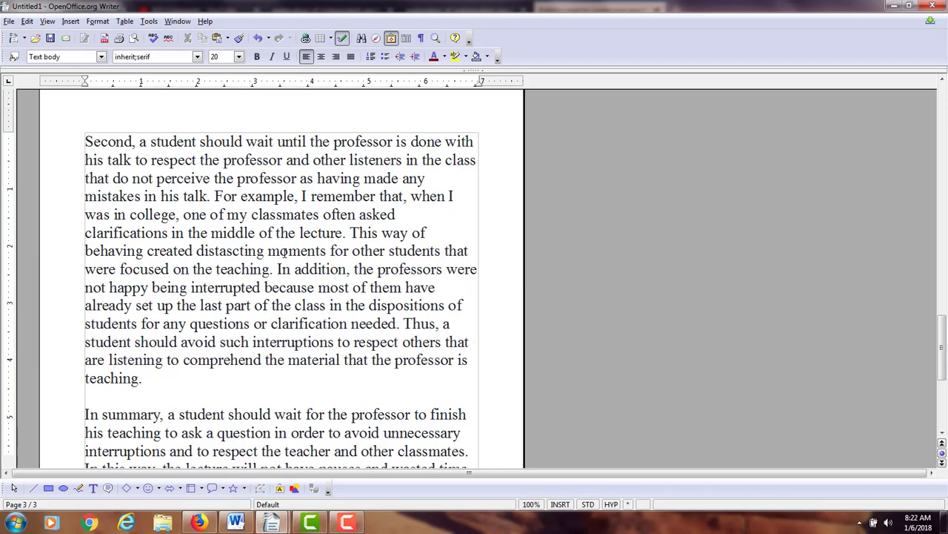
key("Left")
key("Left")
key("BackSpace")
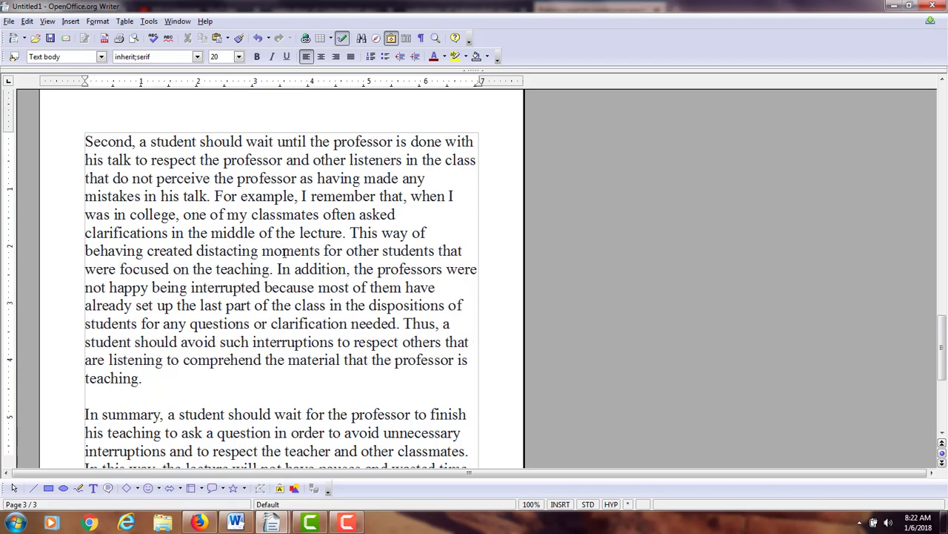
key("Left")
type("r")
key("Right")
key("Right")
key("Right")
key("Right")
key("Right")
key("Right")
key("Right")
key("Right")
key("Right")
key("Right")
key("Right")
key("Right")
key("Right")
key("Right")
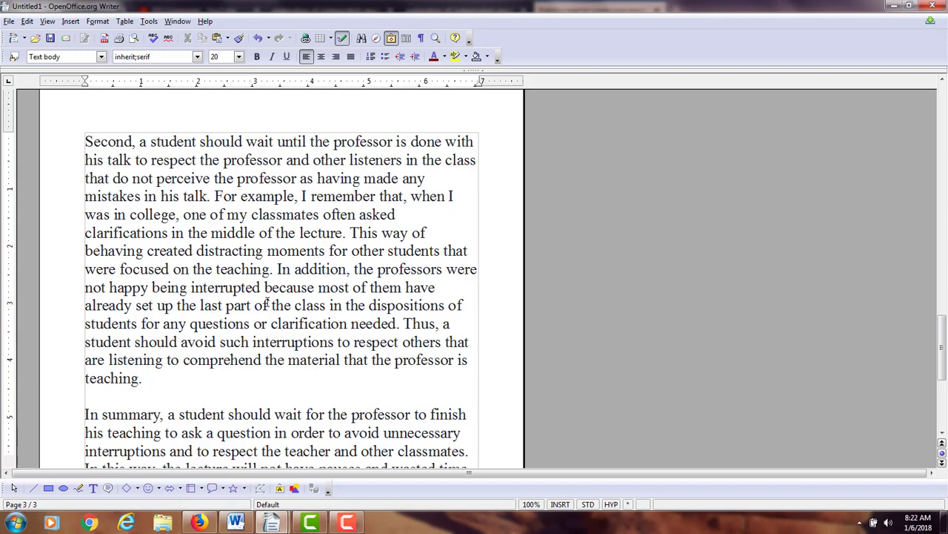
Step: Change "have already set up" to "had already set up" in the sentence about the professors being interrupted
left_click(440, 290)
key("BackSpace")
key("BackSpace")
type("d already")
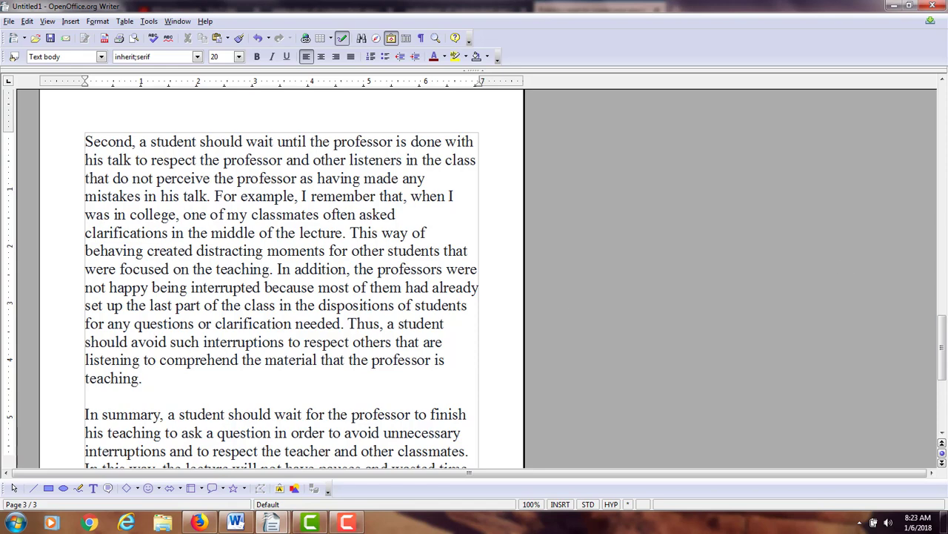
Step: Review the concluding paragraph beginning with "In summary" through to the end of the essay
left_click_drag(944, 334, 943, 354)
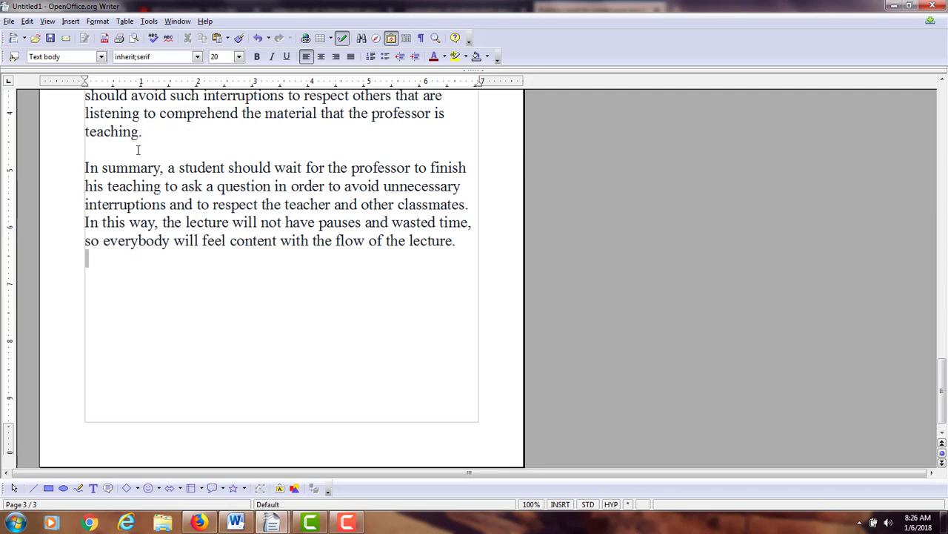
left_click(139, 277)
key("Return")
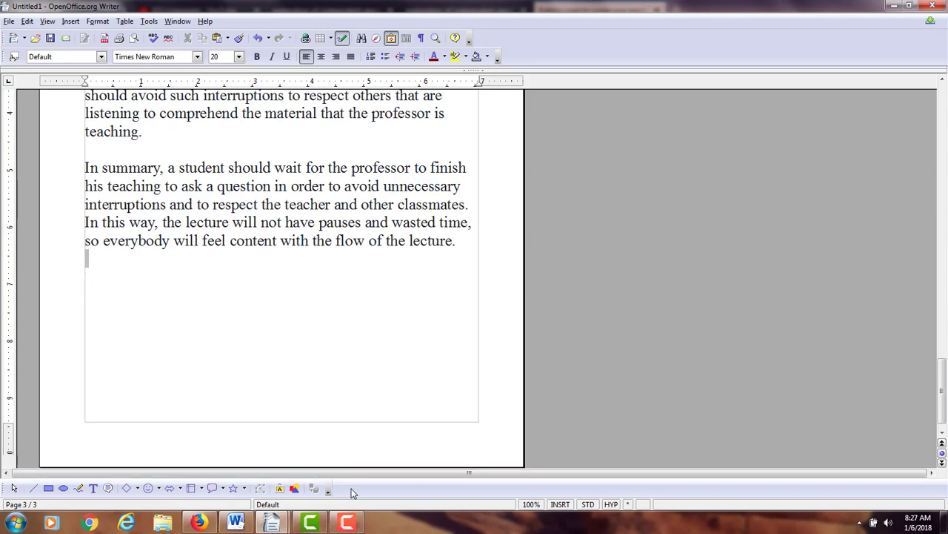
left_click(348, 523)
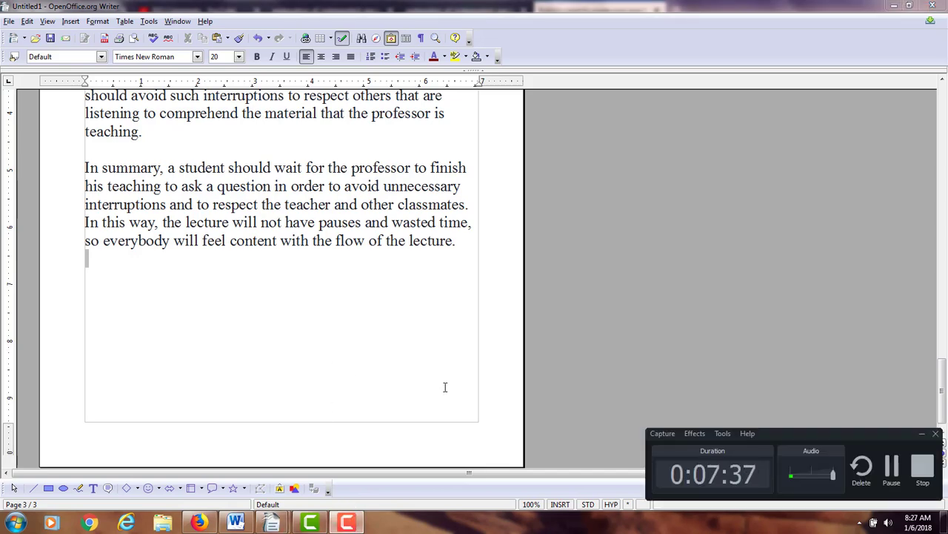